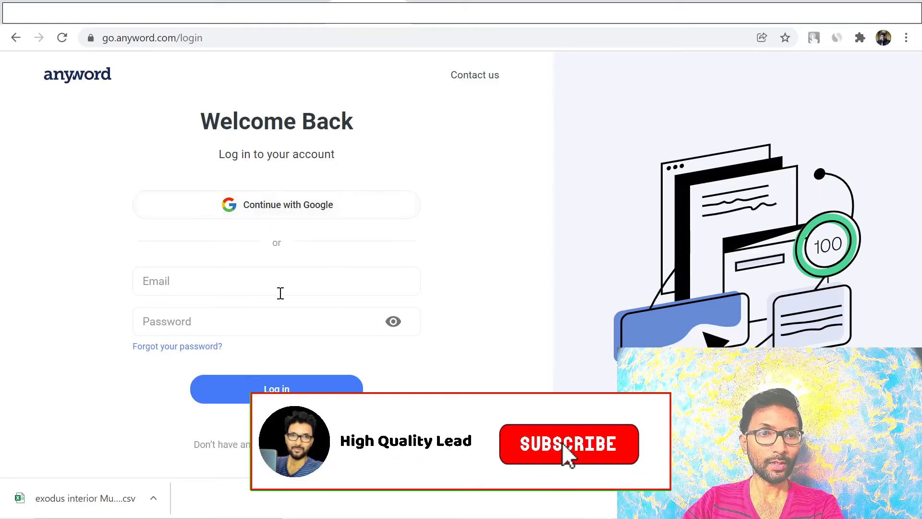
Put the cursor in the Email field on the Anyword login page
{"action": "left_click", "coordinate": [242, 281]}
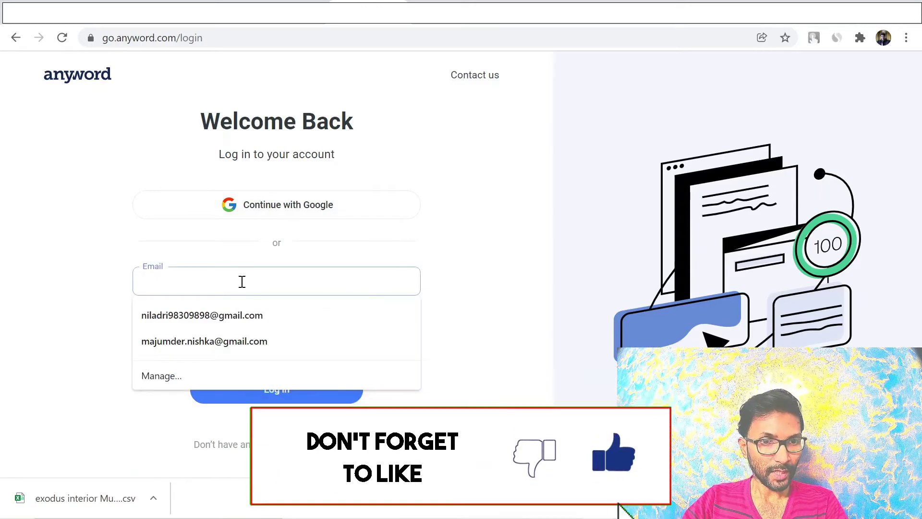
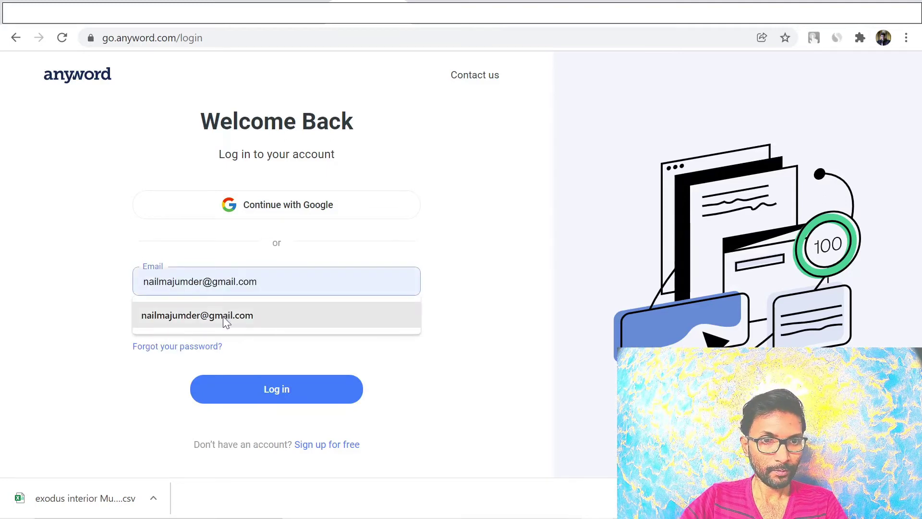
Log in with the saved account email and the account password
{"action": "left_click", "coordinate": [223, 316]}
{"action": "left_click", "coordinate": [200, 321]}
{"action": "type", "text": "••"}
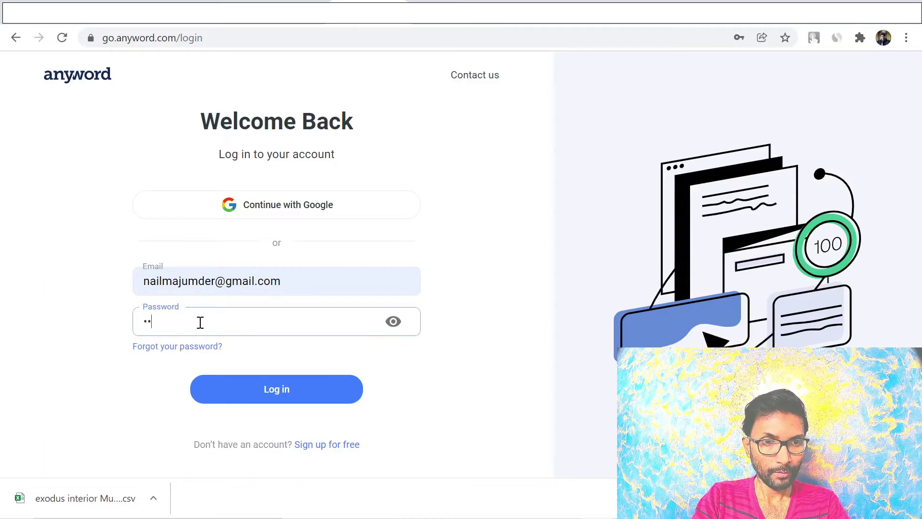
{"action": "type", "text": "•••••"}
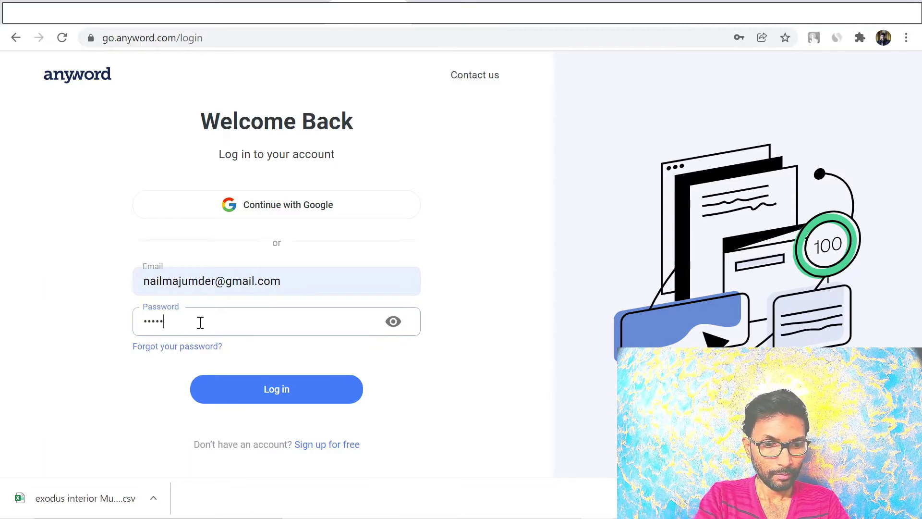
{"action": "type", "text": "••••"}
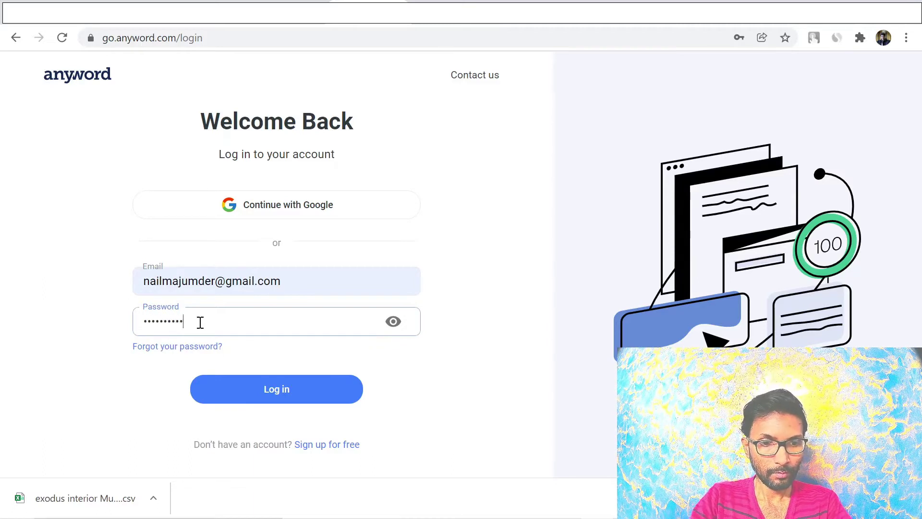
{"action": "left_click", "coordinate": [240, 391]}
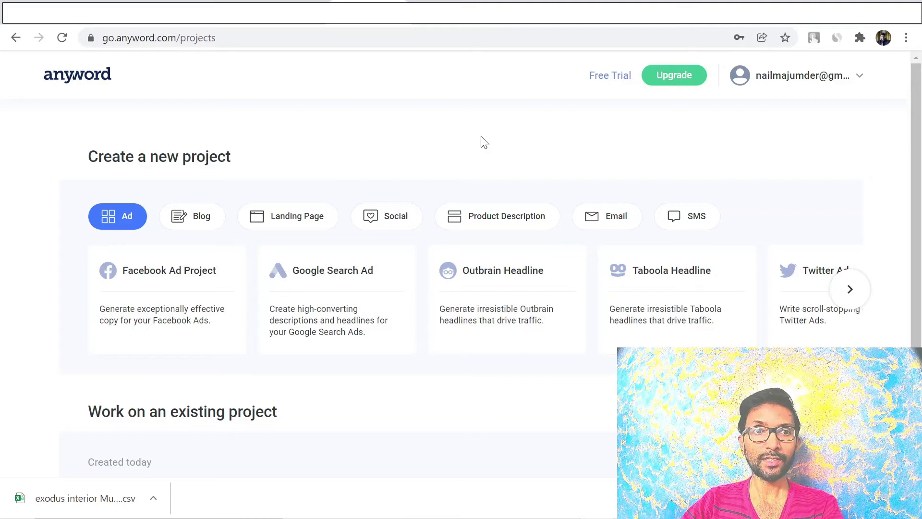
{"action": "left_click", "coordinate": [686, 12]}
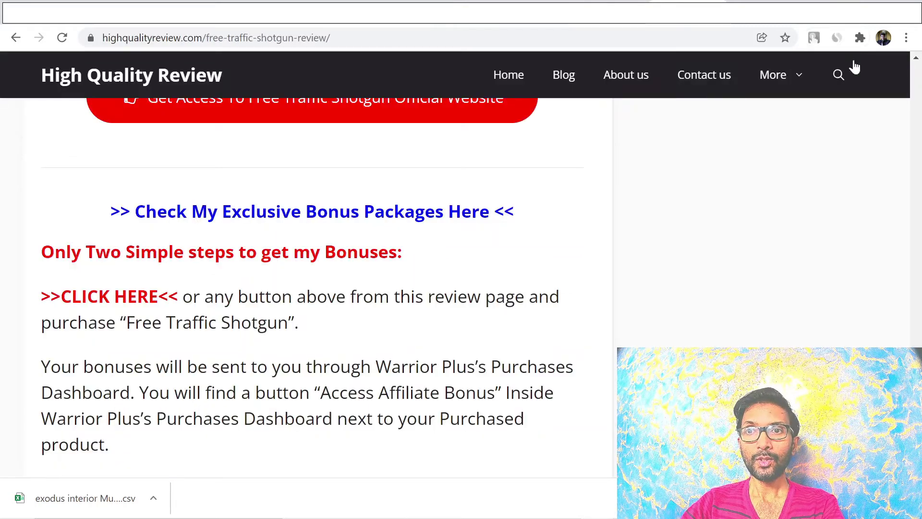
{"action": "scroll", "coordinate": [312, 260], "scroll_direction": "down", "scroll_amount": 4}
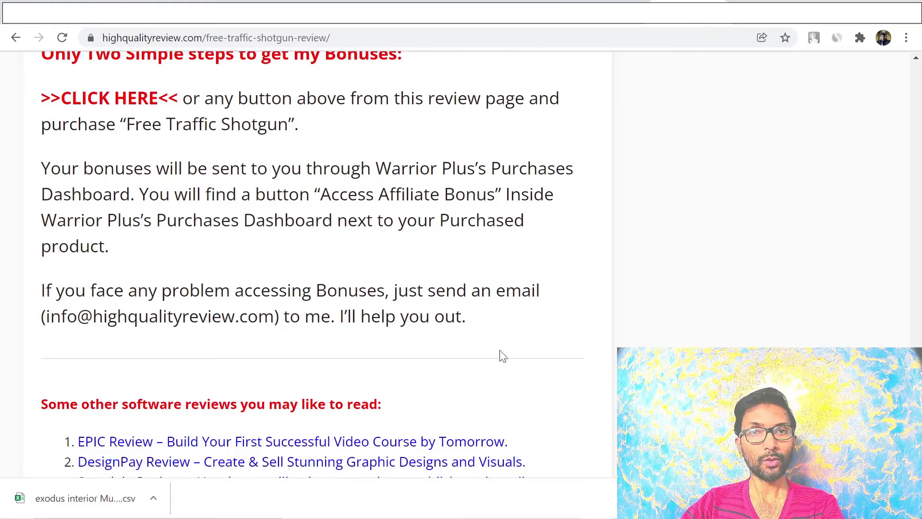
{"action": "scroll", "coordinate": [312, 260], "scroll_direction": "up", "scroll_amount": 15}
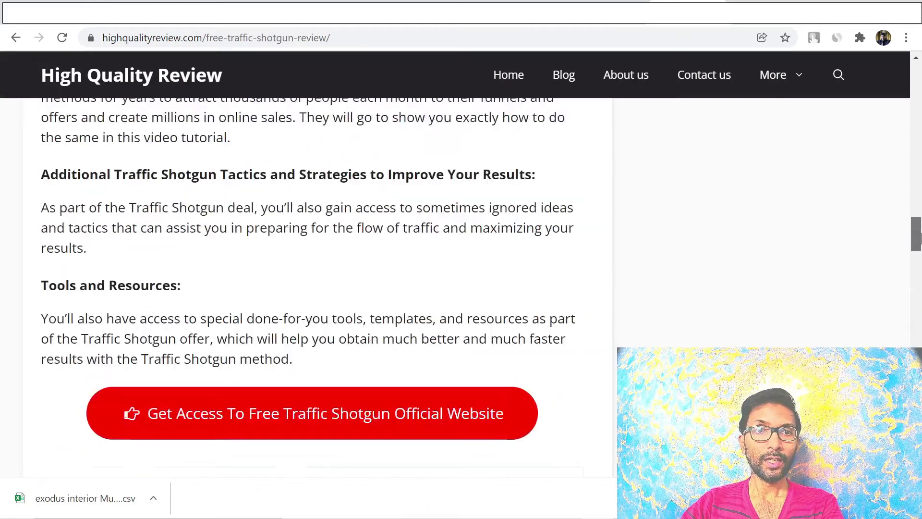
{"action": "key", "text": "ctrl+Tab"}
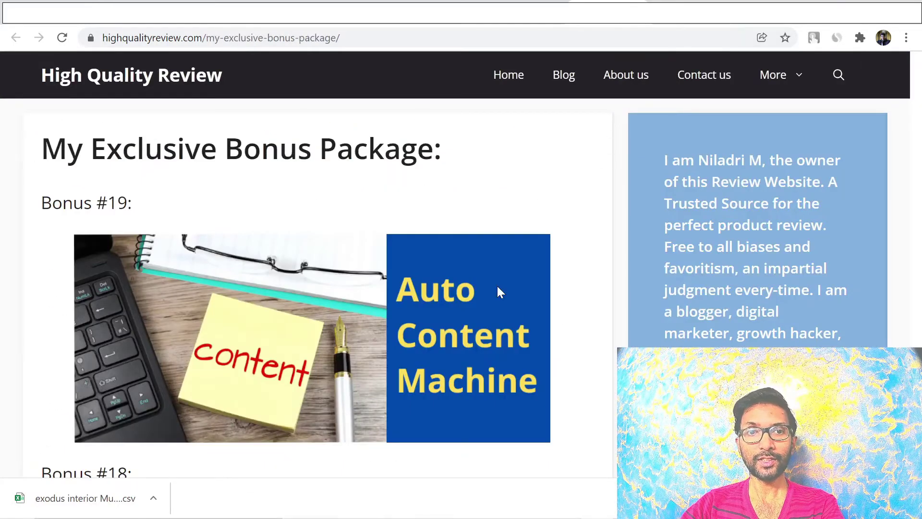
{"action": "scroll", "coordinate": [498, 290], "scroll_direction": "down", "scroll_amount": 8}
{"action": "scroll", "coordinate": [409, 350], "scroll_direction": "down", "scroll_amount": 20}
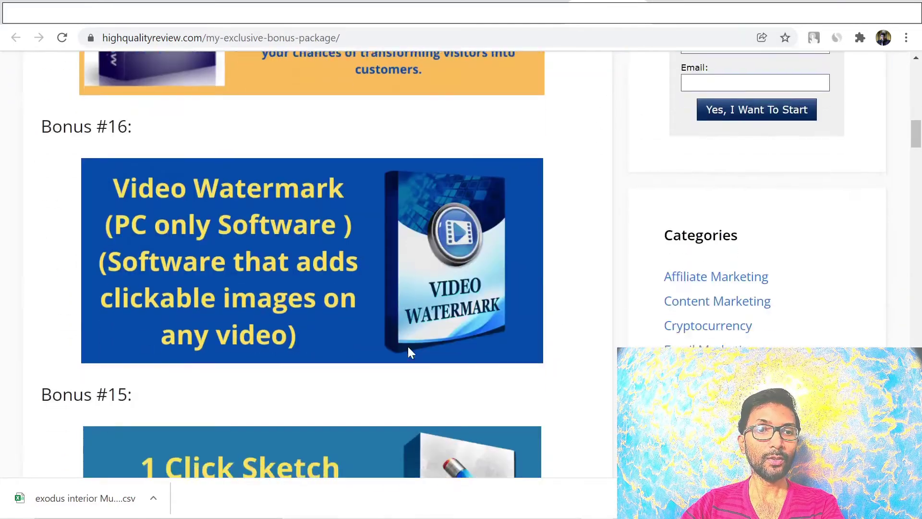
{"action": "scroll", "coordinate": [408, 347], "scroll_direction": "down", "scroll_amount": 20}
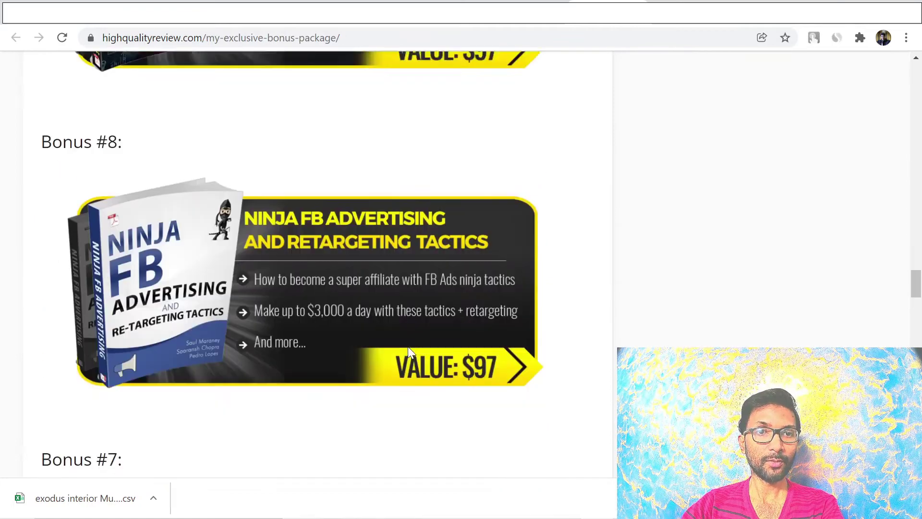
{"action": "scroll", "coordinate": [409, 352], "scroll_direction": "down", "scroll_amount": 20}
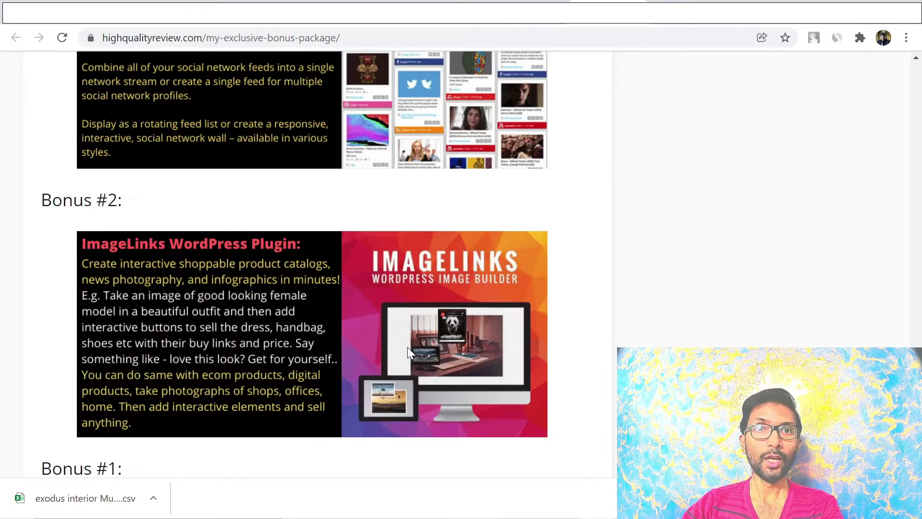
{"action": "scroll", "coordinate": [407, 347], "scroll_direction": "down", "scroll_amount": 8}
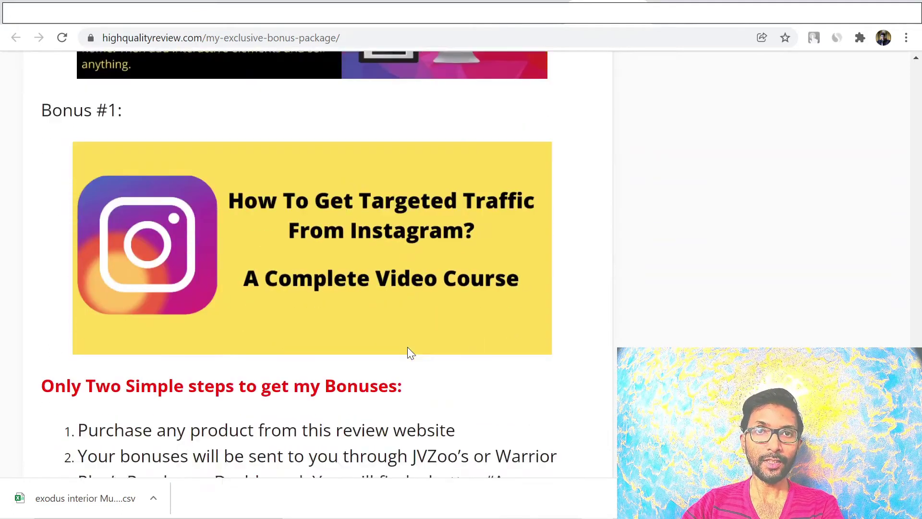
{"action": "scroll", "coordinate": [407, 347], "scroll_direction": "down", "scroll_amount": 3}
{"action": "scroll", "coordinate": [409, 347], "scroll_direction": "down", "scroll_amount": 3}
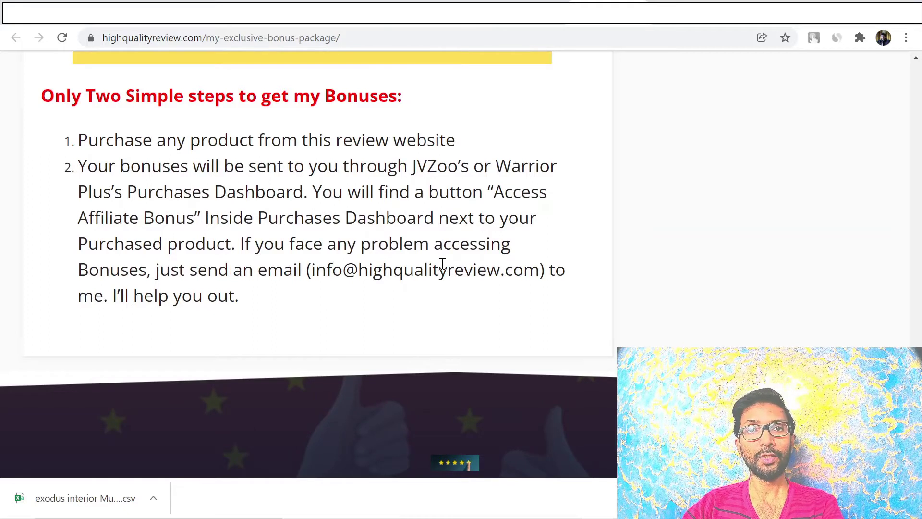
{"action": "scroll", "coordinate": [442, 263], "scroll_direction": "up", "scroll_amount": 20}
{"action": "scroll", "coordinate": [403, 285], "scroll_direction": "up", "scroll_amount": 20}
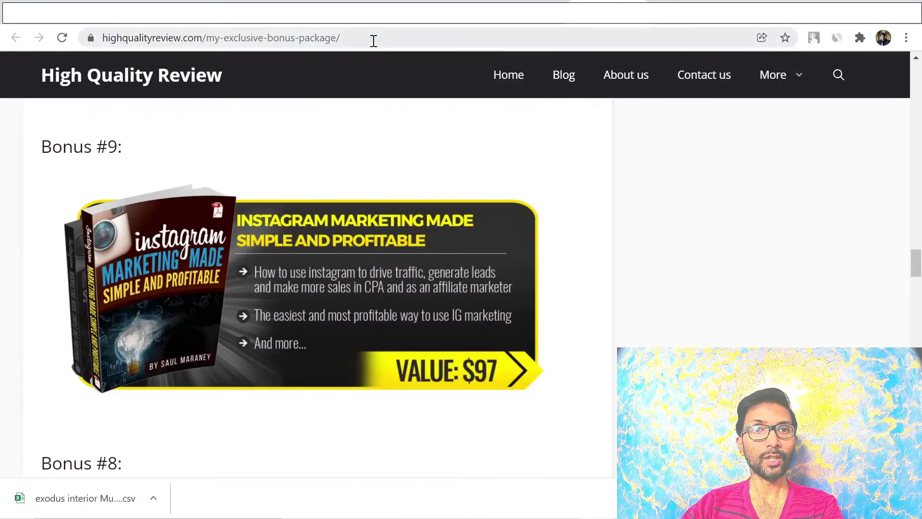
{"action": "left_click", "coordinate": [373, 41]}
{"action": "key", "text": "ctrl+Tab"}
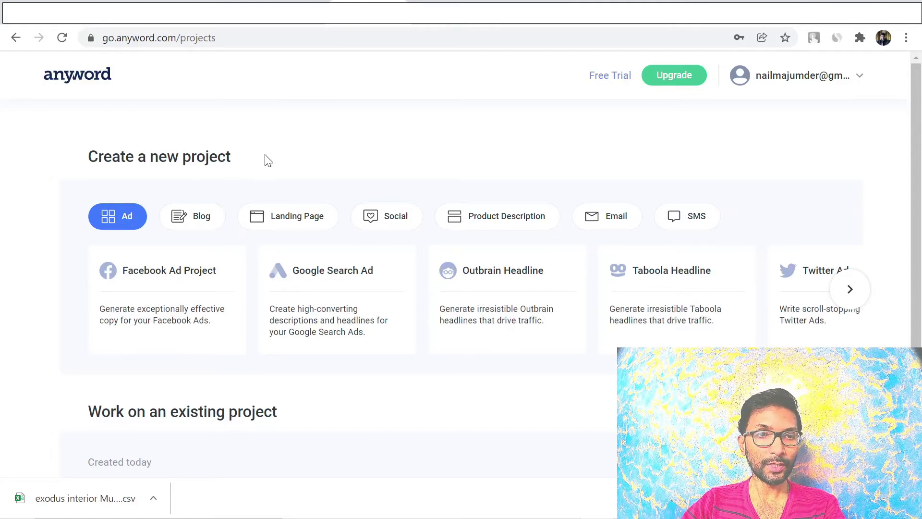
Start a Blog Post project from the Blog templates and focus its description field
{"action": "left_click", "coordinate": [194, 224]}
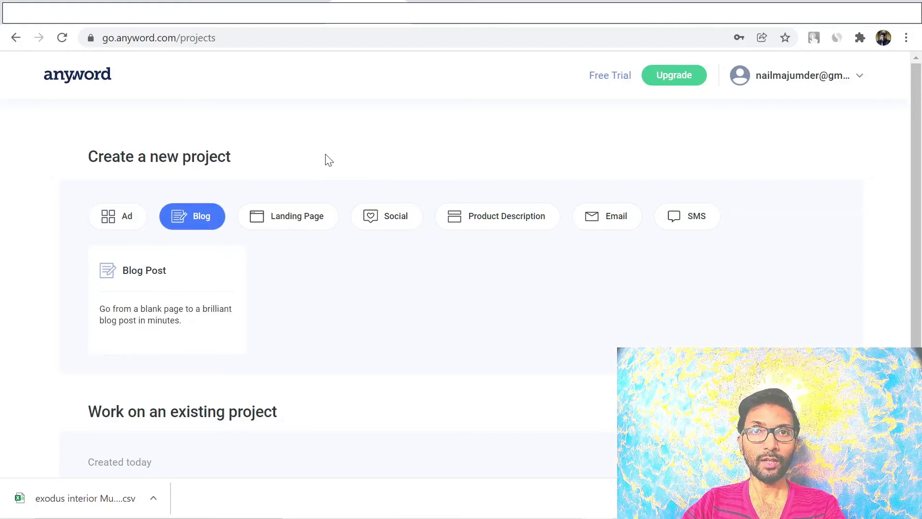
{"action": "left_click", "coordinate": [145, 309]}
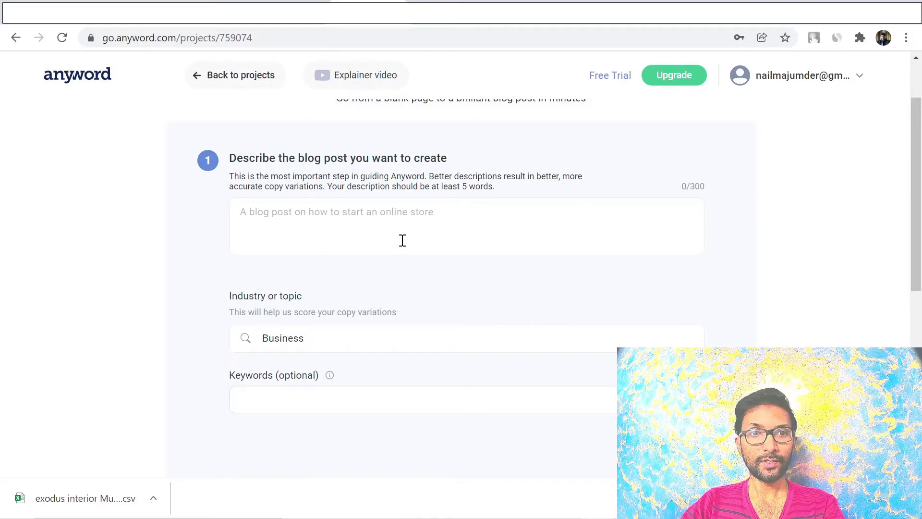
{"action": "left_click", "coordinate": [458, 212]}
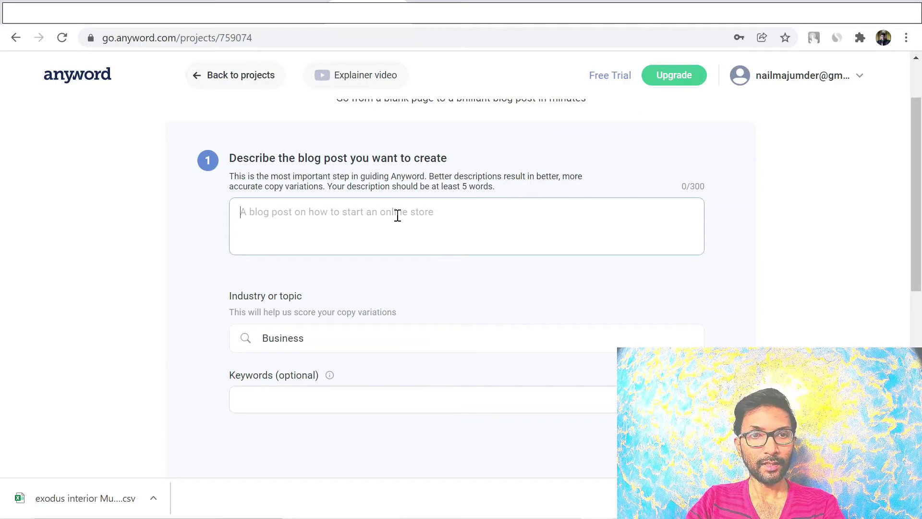
Describe the post as 'Why email marketing is important for business?' with Business as industry
{"action": "type", "text": "Why email marketin"}
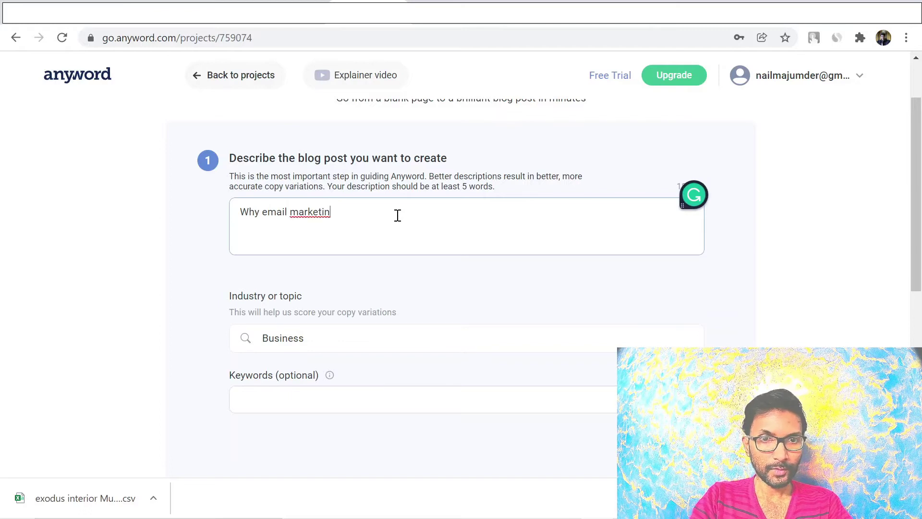
{"action": "key", "text": "BackSpace"}
{"action": "key", "text": "BackSpace"}
{"action": "type", "text": "ing is important fo"}
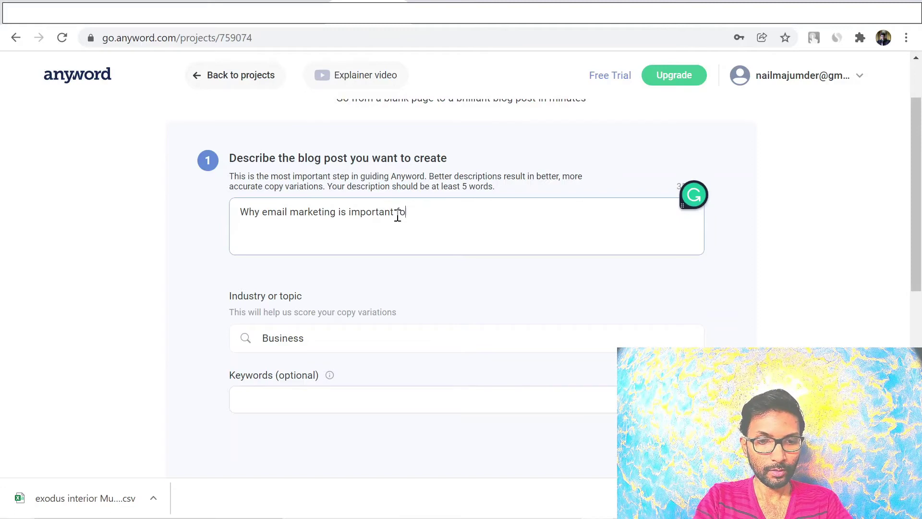
{"action": "type", "text": "r bus"}
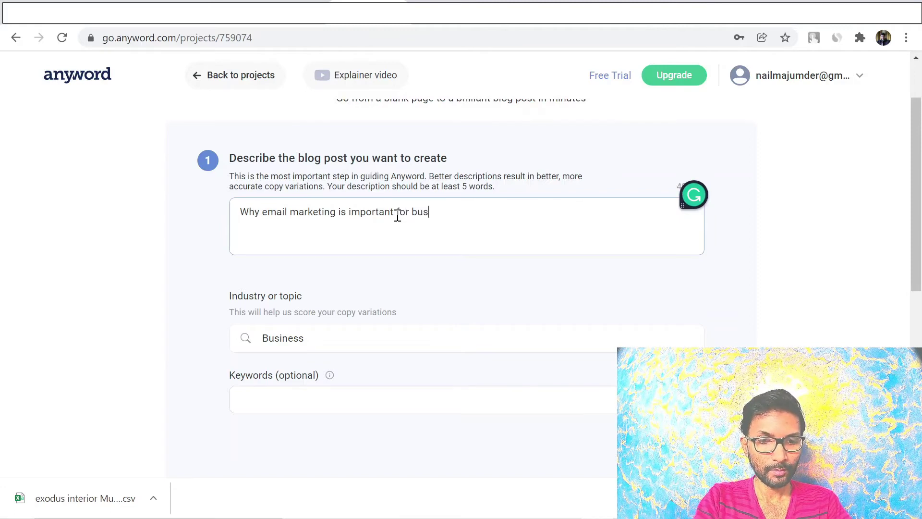
{"action": "type", "text": "iness"}
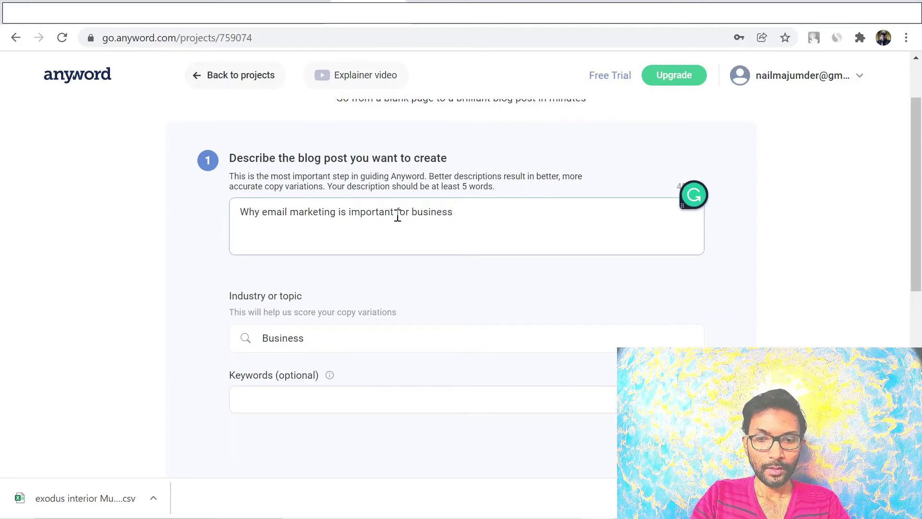
{"action": "type", "text": "?"}
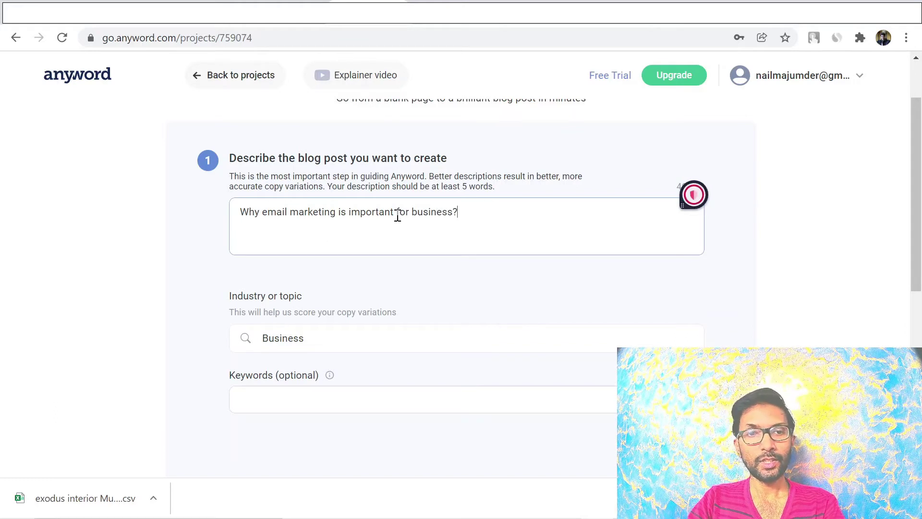
{"action": "scroll", "coordinate": [358, 365], "scroll_direction": "down", "scroll_amount": 2}
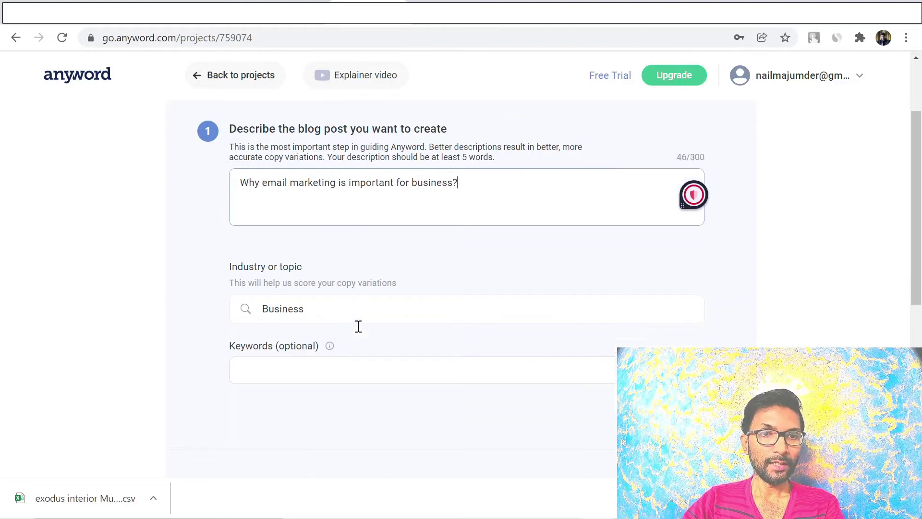
{"action": "left_click", "coordinate": [333, 267]}
{"action": "left_click", "coordinate": [339, 265]}
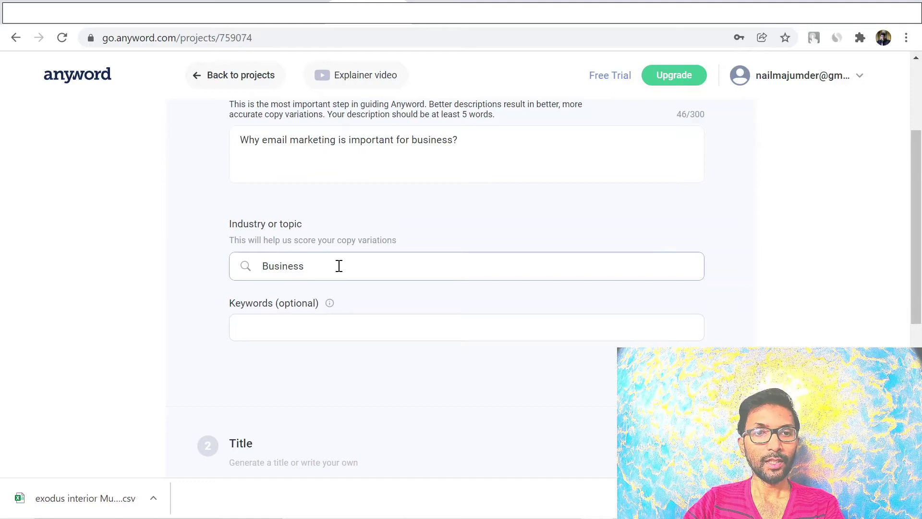
{"action": "left_click", "coordinate": [197, 336]}
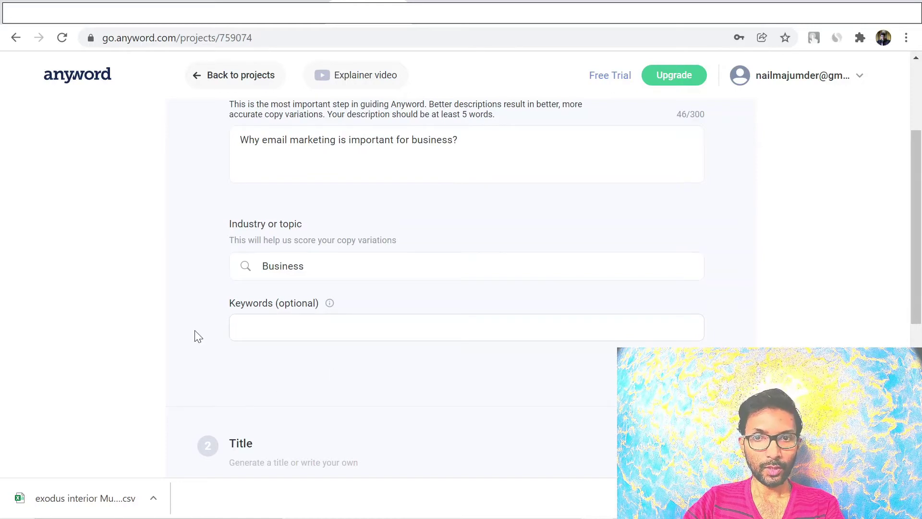
Add 'email marketing' and 'lead generation' as keyword tags and generate title ideas
{"action": "left_click", "coordinate": [288, 323]}
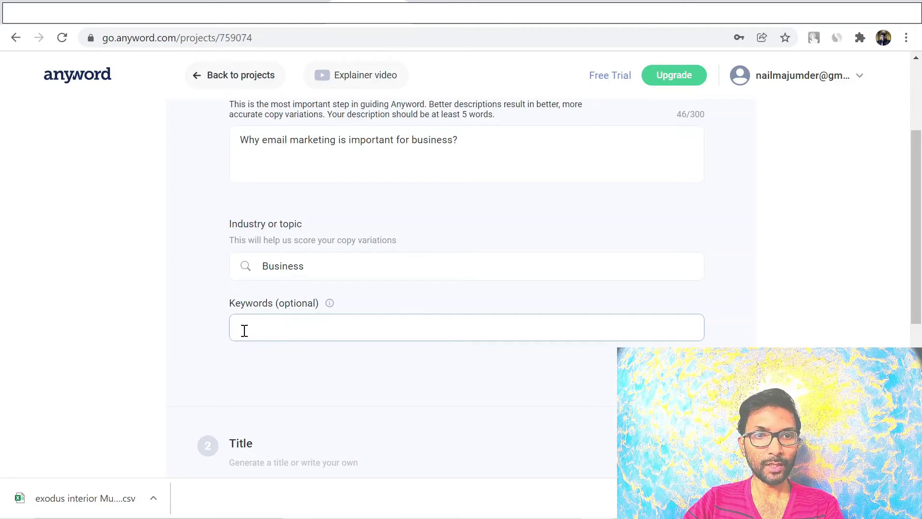
{"action": "left_click", "coordinate": [191, 298]}
{"action": "left_click", "coordinate": [275, 322]}
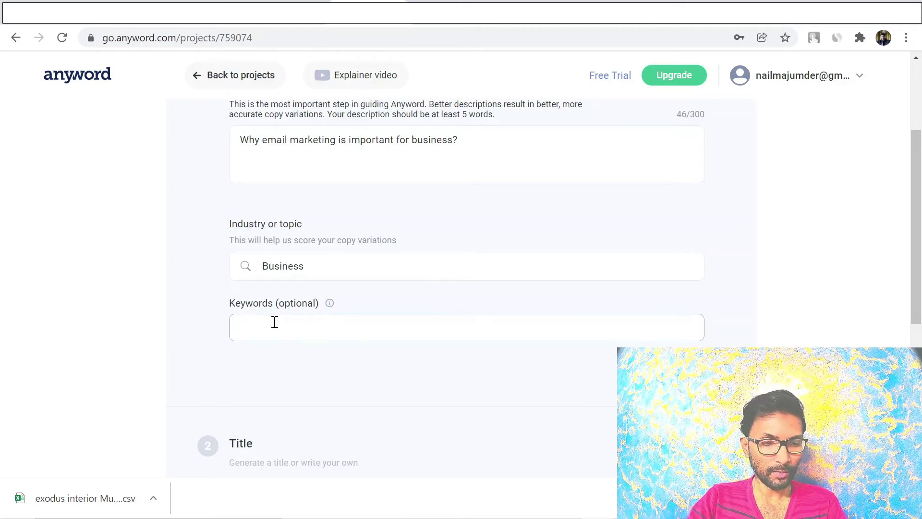
{"action": "type", "text": "email mark"}
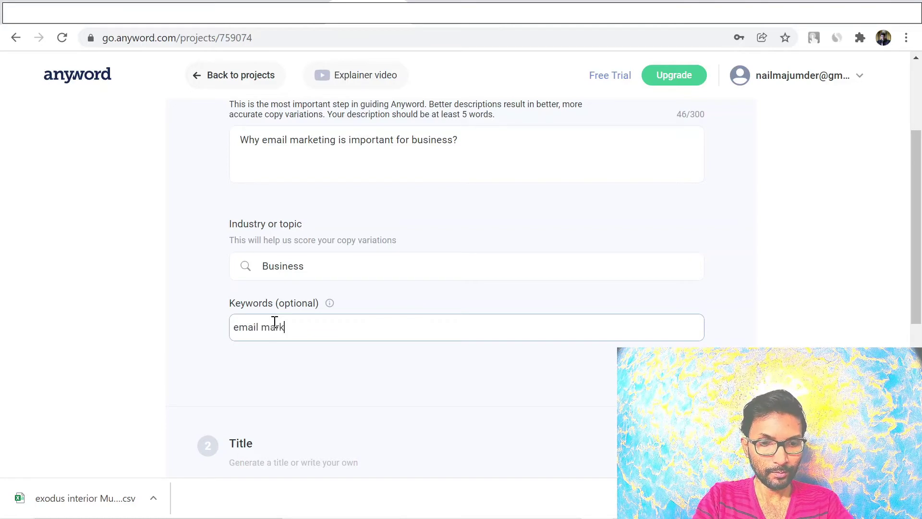
{"action": "type", "text": "eting"}
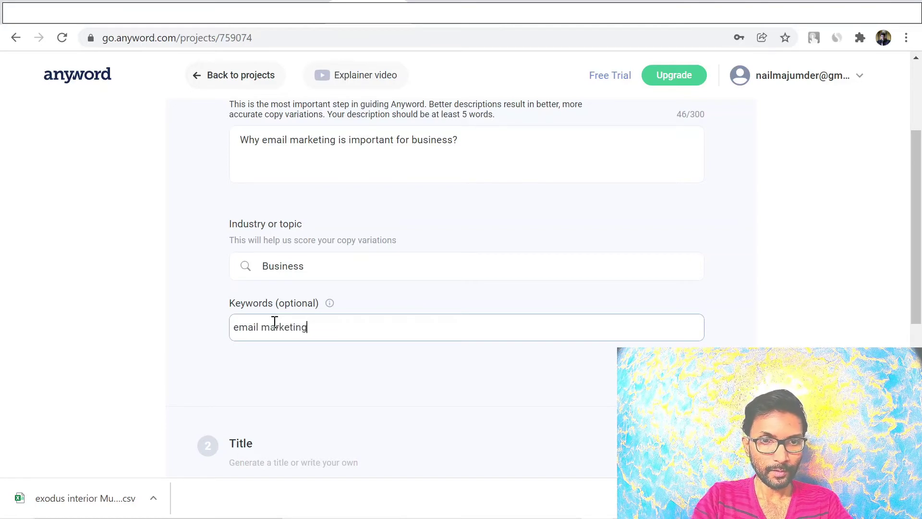
{"action": "key", "text": "Return"}
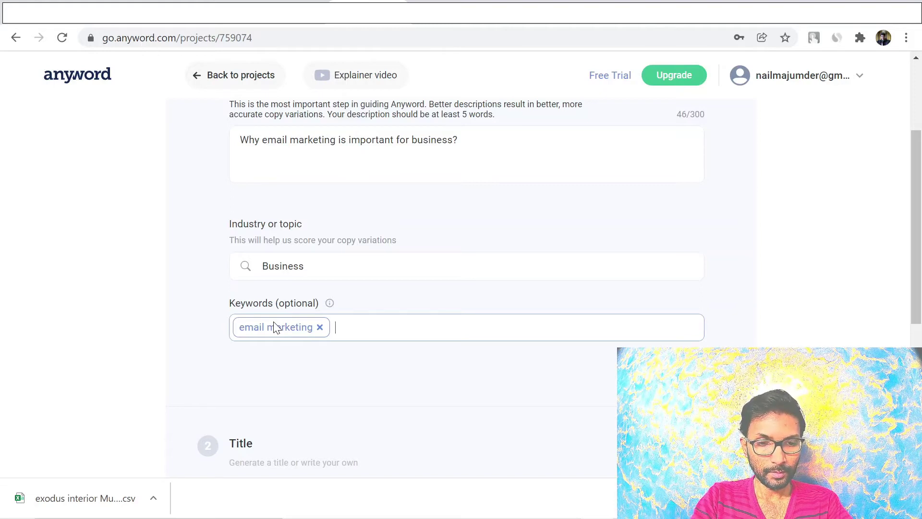
{"action": "type", "text": "lead"}
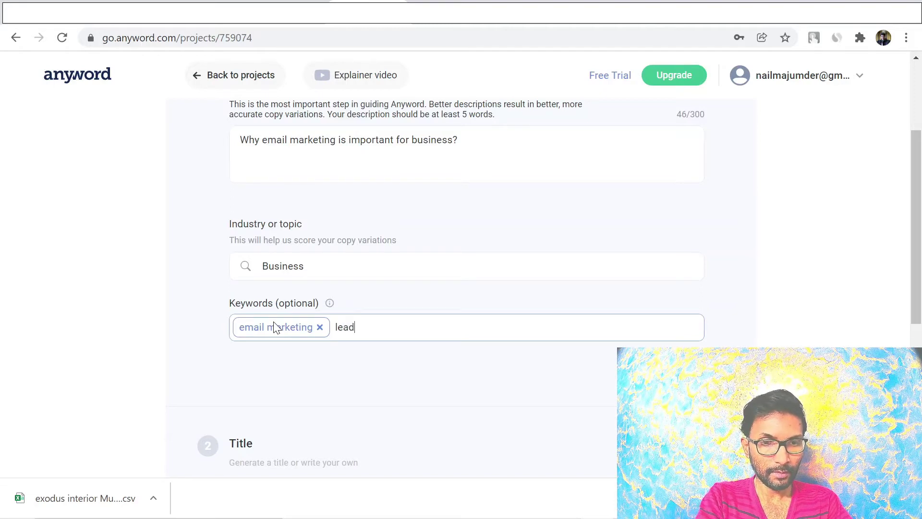
{"action": "type", "text": " gener"}
{"action": "key", "text": "Return"}
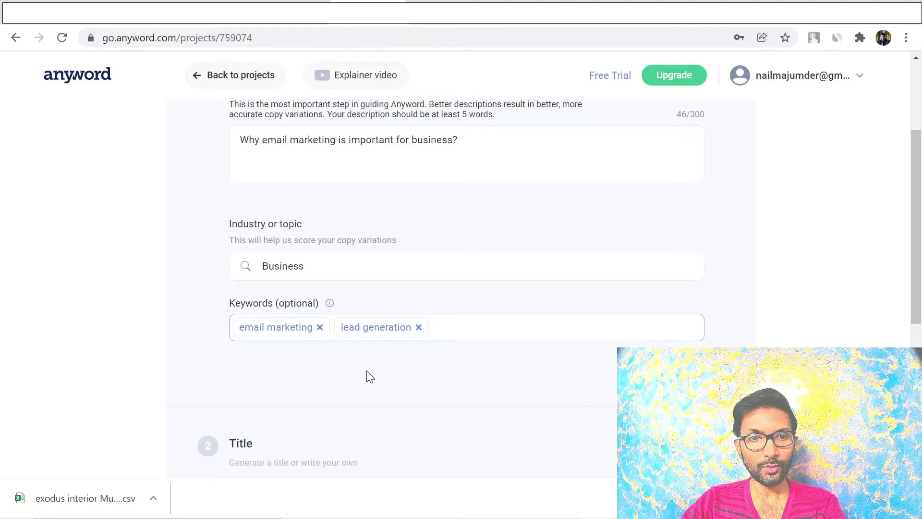
{"action": "scroll", "coordinate": [367, 370], "scroll_direction": "down", "scroll_amount": 3}
{"action": "left_click", "coordinate": [669, 229]}
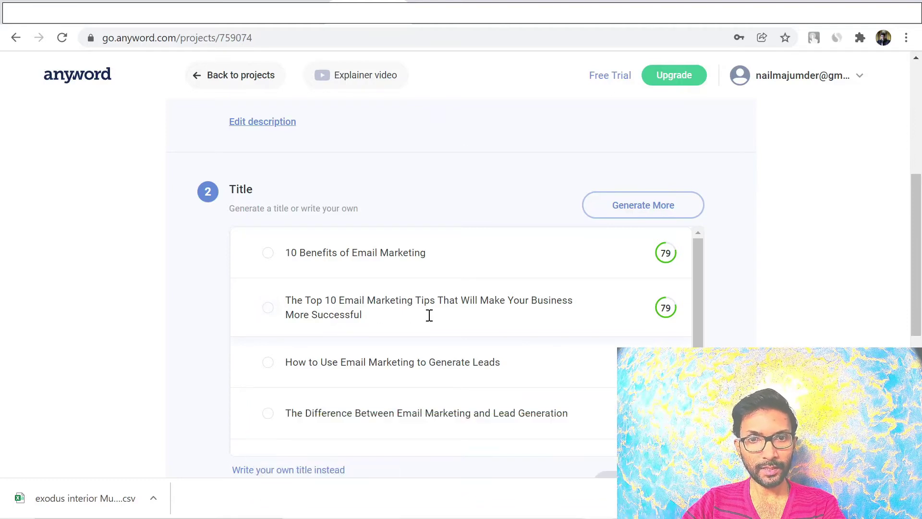
Choose 'The Top 10 Email Marketing Tips That Will Make Your Business More Successful' and generate an outline
{"action": "left_click", "coordinate": [268, 310]}
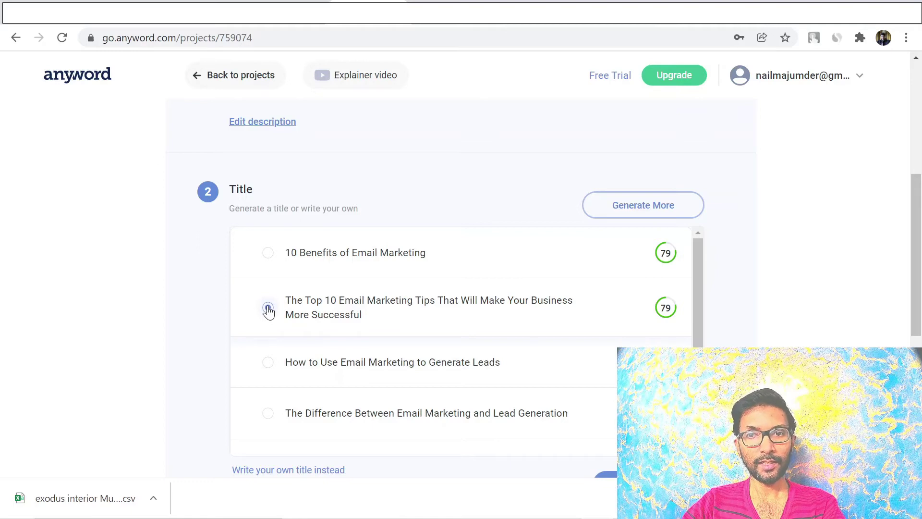
{"action": "scroll", "coordinate": [742, 344], "scroll_direction": "down", "scroll_amount": 3}
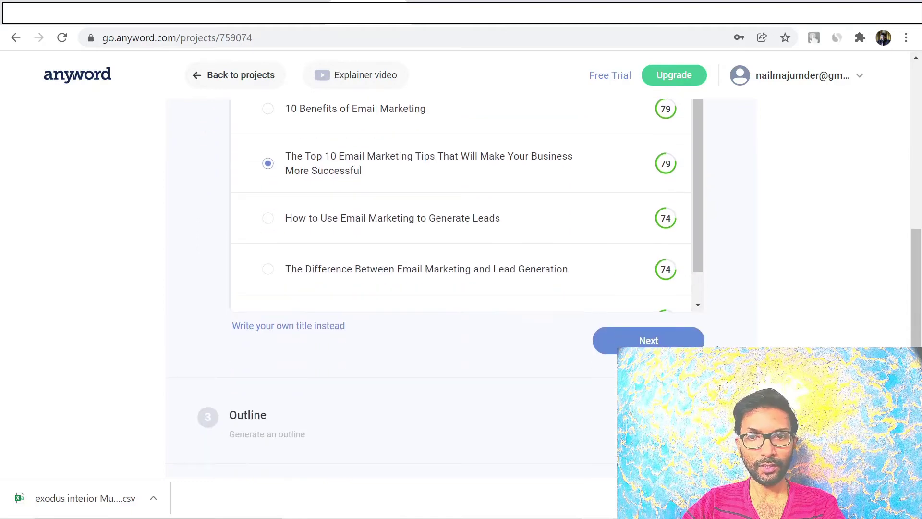
{"action": "left_click", "coordinate": [639, 339]}
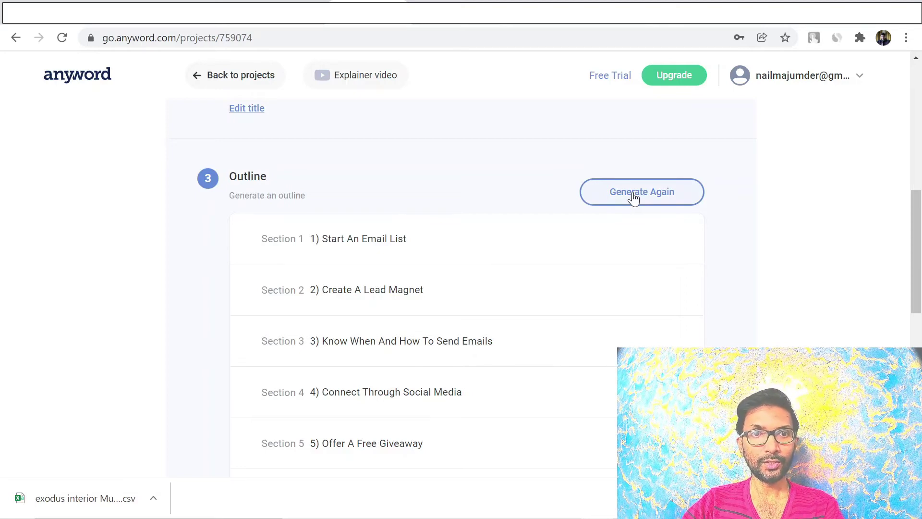
Accept the ten-section outline ending with 'Keep Track Of Everything' and generate intro paragraphs
{"action": "scroll", "coordinate": [800, 309], "scroll_direction": "down", "scroll_amount": 8}
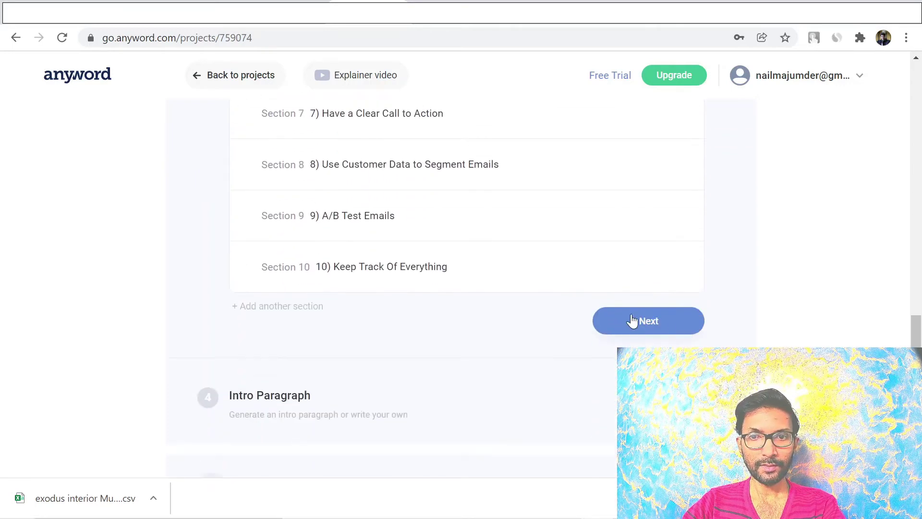
{"action": "left_click", "coordinate": [633, 319]}
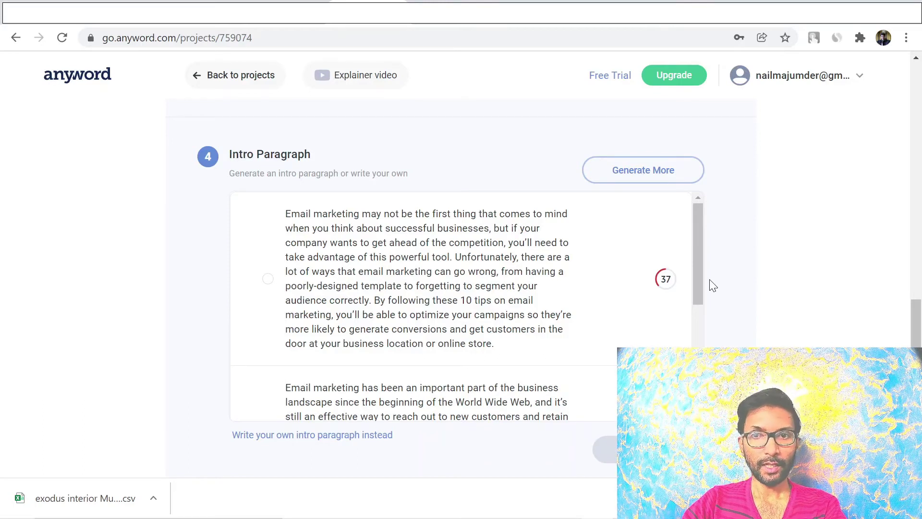
Pick the first intro paragraph, about beating competitors with email marketing, and finish setup
{"action": "left_click_drag", "start_coordinate": [698, 265], "coordinate": [715, 175]}
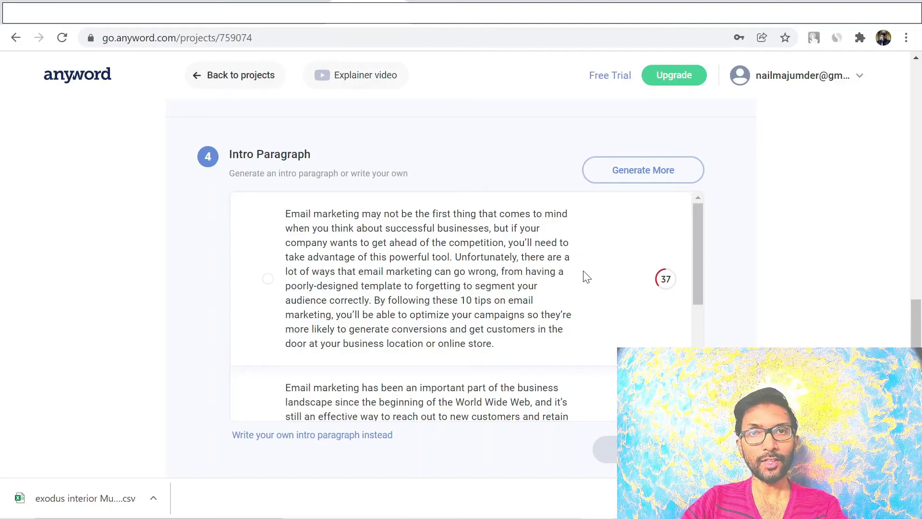
{"action": "left_click", "coordinate": [268, 279]}
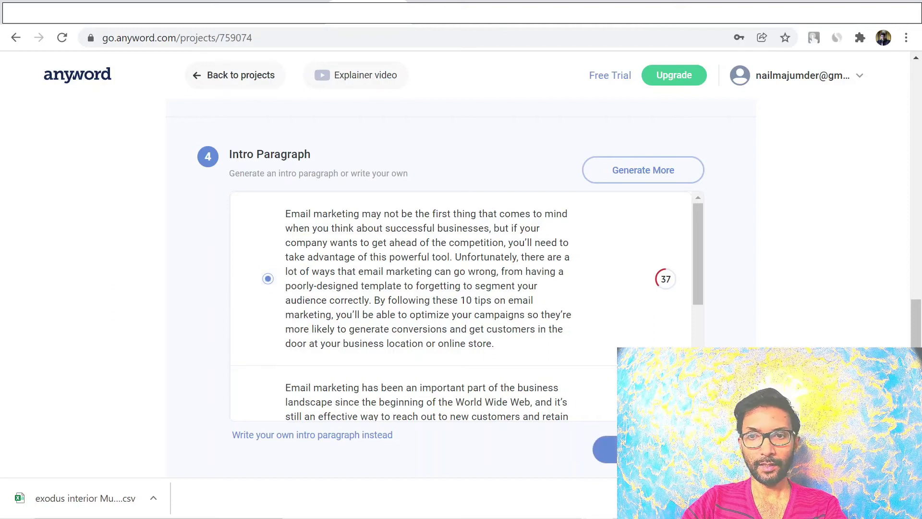
{"action": "left_click", "coordinate": [605, 449]}
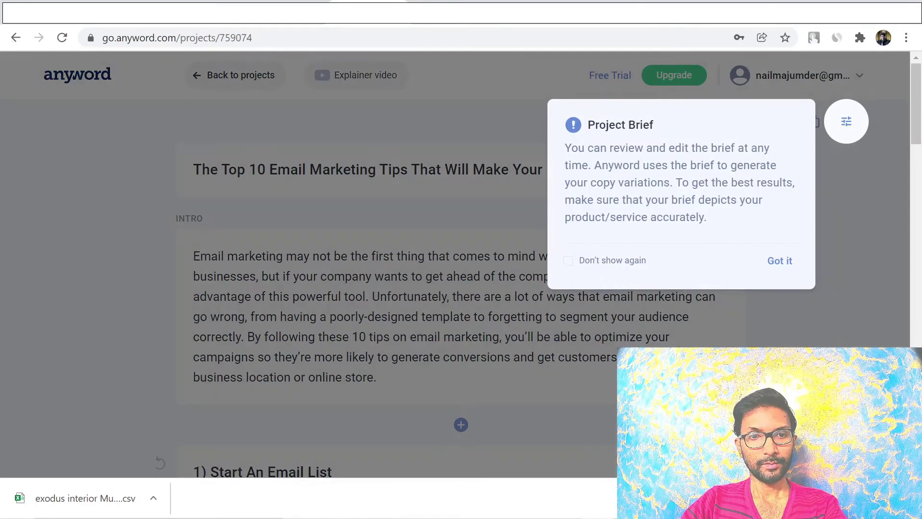
Dismiss the Project Brief notice and place the cursor in section 1, 'Start An Email List'
{"action": "left_click", "coordinate": [779, 261]}
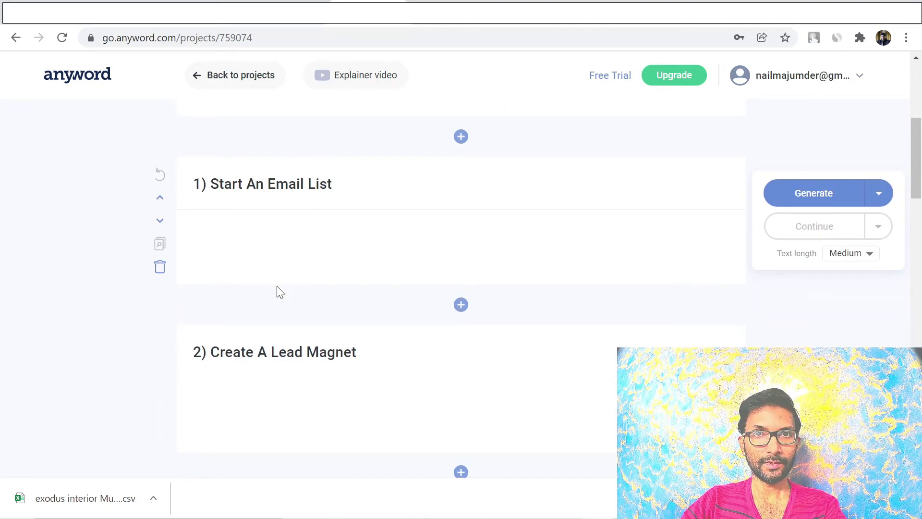
{"action": "scroll", "coordinate": [280, 292], "scroll_direction": "down", "scroll_amount": 4}
{"action": "scroll", "coordinate": [278, 287], "scroll_direction": "up", "scroll_amount": 3}
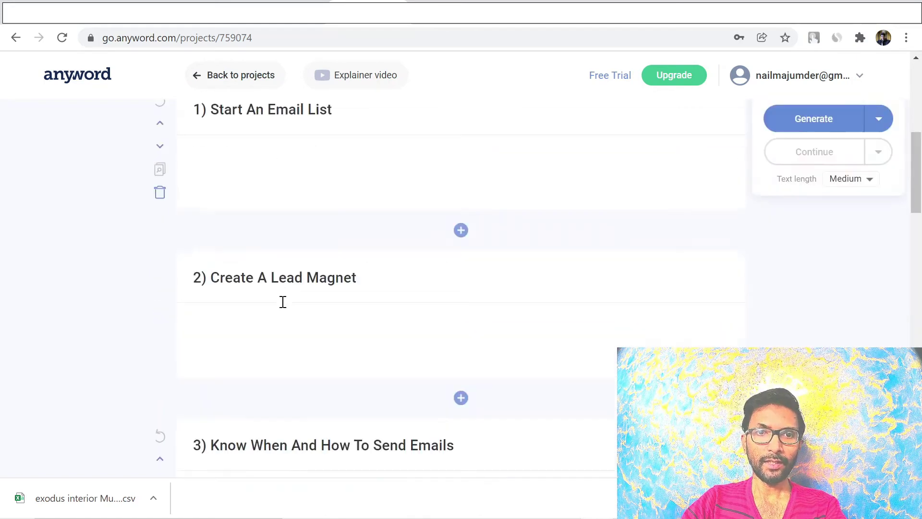
{"action": "scroll", "coordinate": [343, 230], "scroll_direction": "up", "scroll_amount": 3}
{"action": "left_click", "coordinate": [353, 255]}
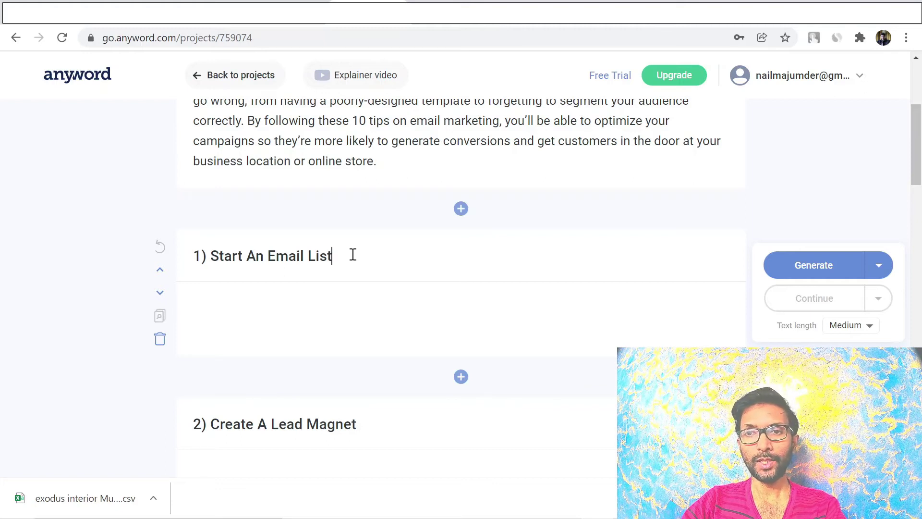
Generate a Medium-length paragraph for section 1, 'Start An Email List'
{"action": "left_click", "coordinate": [812, 265]}
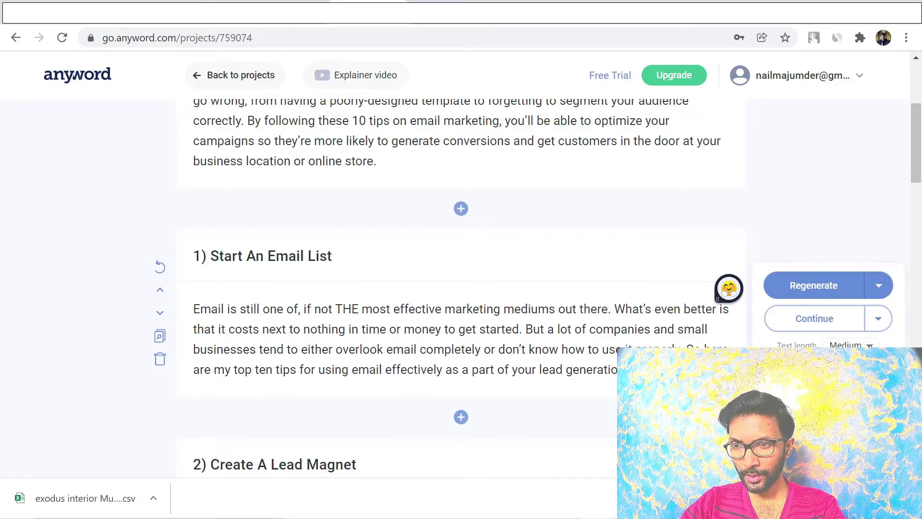
{"action": "left_click", "coordinate": [850, 344]}
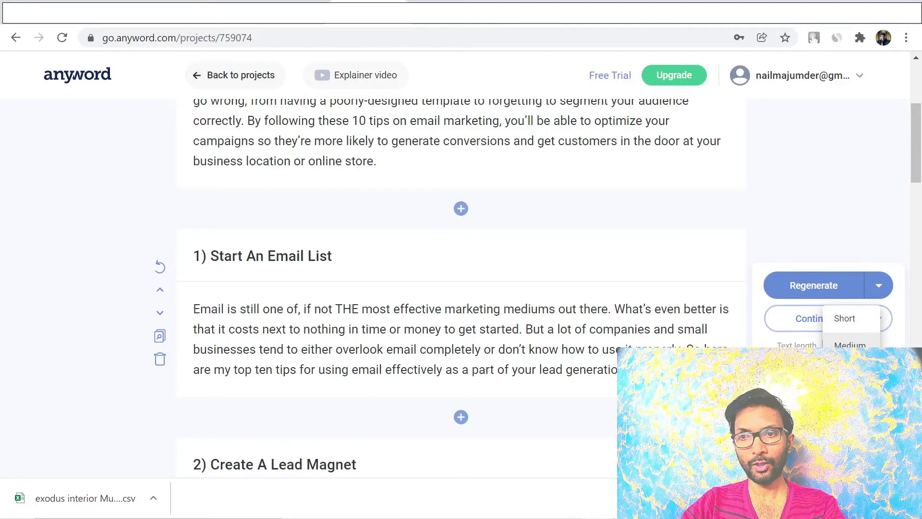
{"action": "key", "text": "Escape"}
Show the extra Generate options for section 2, 'Create A Lead Magnet'
{"action": "scroll", "coordinate": [461, 289], "scroll_direction": "down", "scroll_amount": 3}
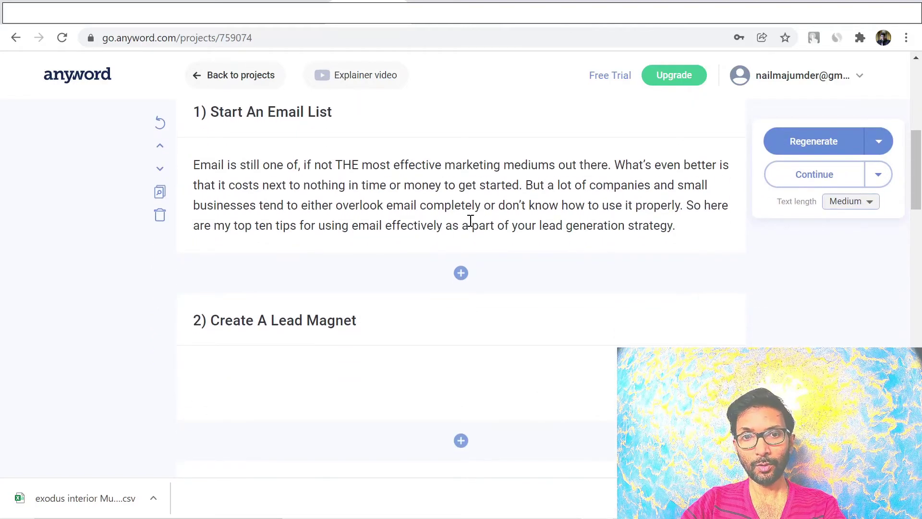
{"action": "scroll", "coordinate": [625, 323], "scroll_direction": "down", "scroll_amount": 3}
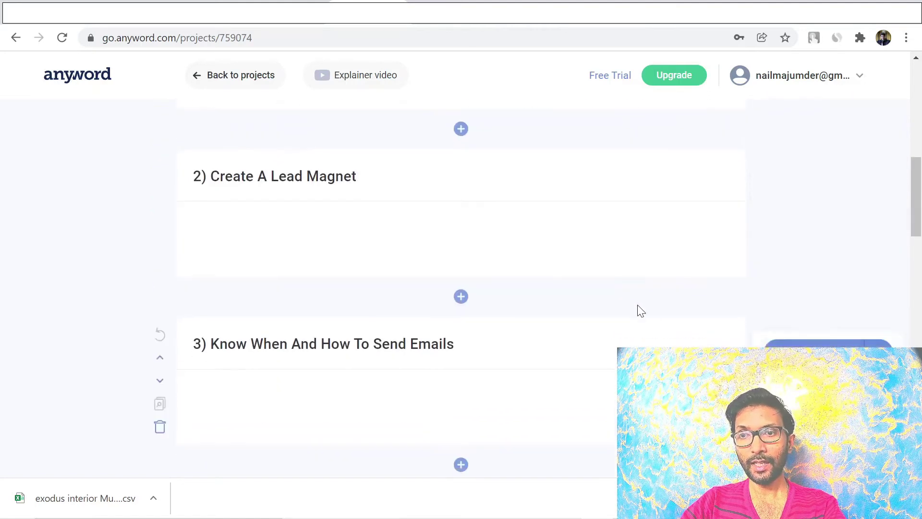
{"action": "scroll", "coordinate": [636, 307], "scroll_direction": "up", "scroll_amount": 2}
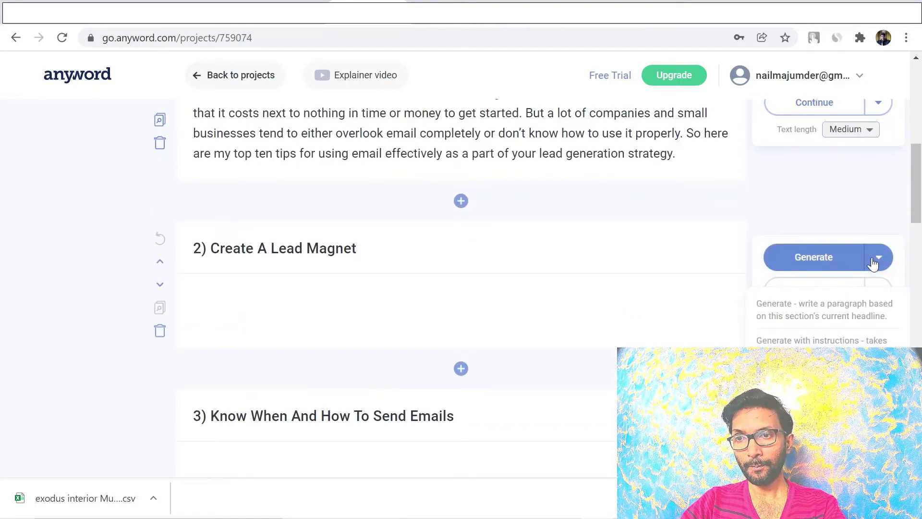
{"action": "left_click", "coordinate": [878, 259]}
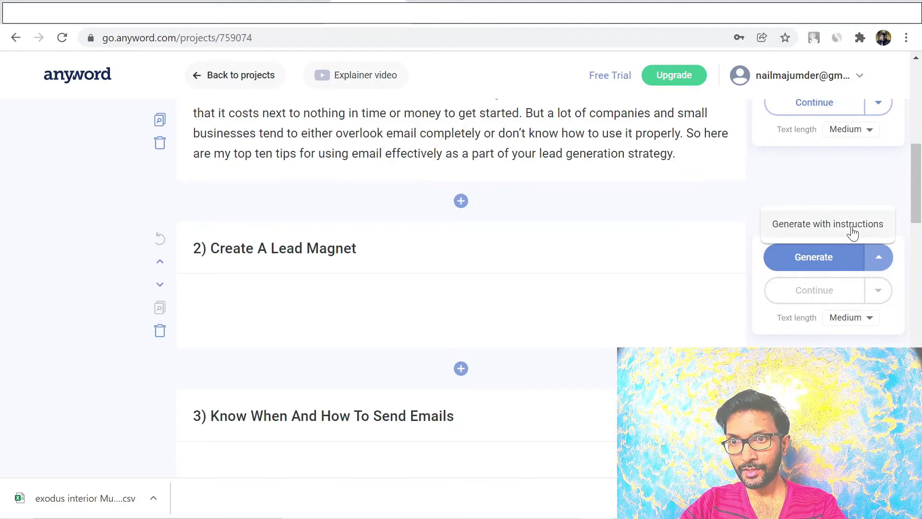
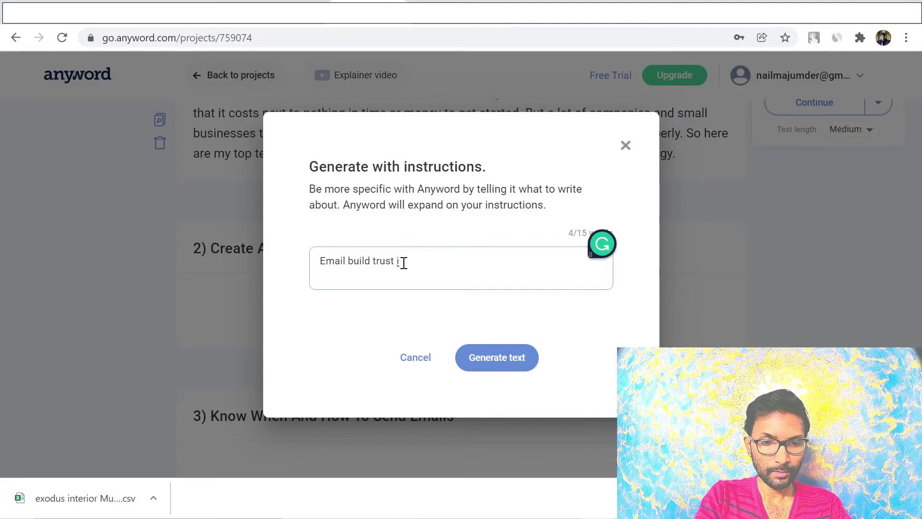
Continue the section 2 instruction after 'Email build trust' with 'n your visito'
{"action": "type", "text": "u"}
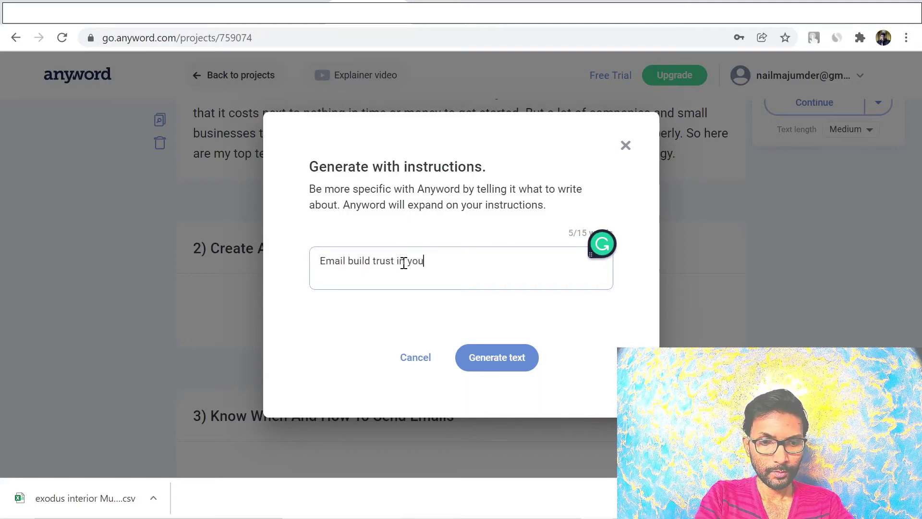
{"action": "type", "text": "r visito"}
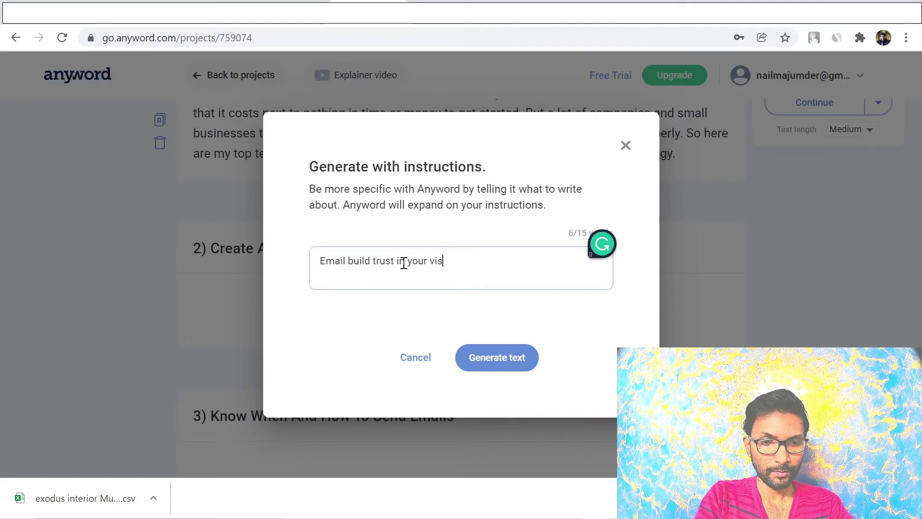
Fix the instruction to end 'subscribers. Provide values first through your emails.' and generate the Create A Lead Magnet paragraph
{"action": "key", "text": "BackSpace"}
{"action": "key", "text": "BackSpace"}
{"action": "key", "text": "BackSpace"}
{"action": "key", "text": "BackSpace"}
{"action": "key", "text": "BackSpace"}
{"action": "key", "text": "BackSpace"}
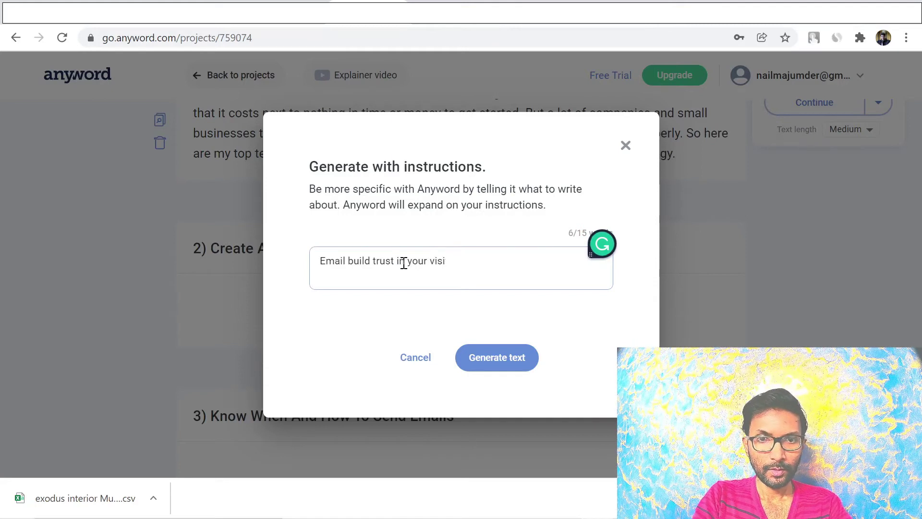
{"action": "type", "text": "s"}
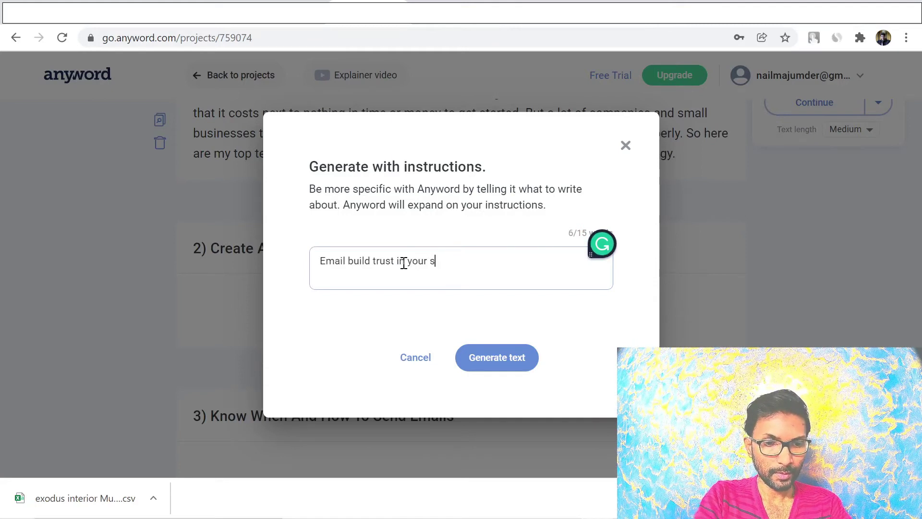
{"action": "type", "text": "ubscr"}
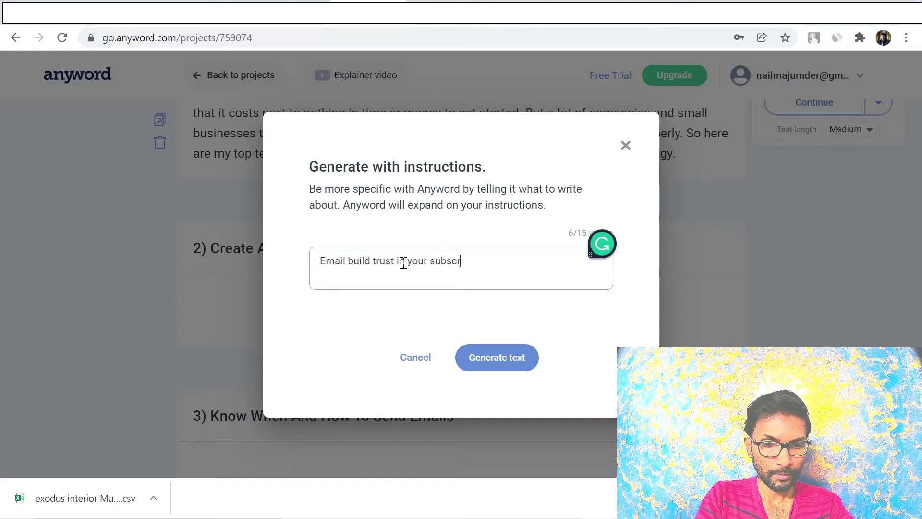
{"action": "type", "text": "ibers"}
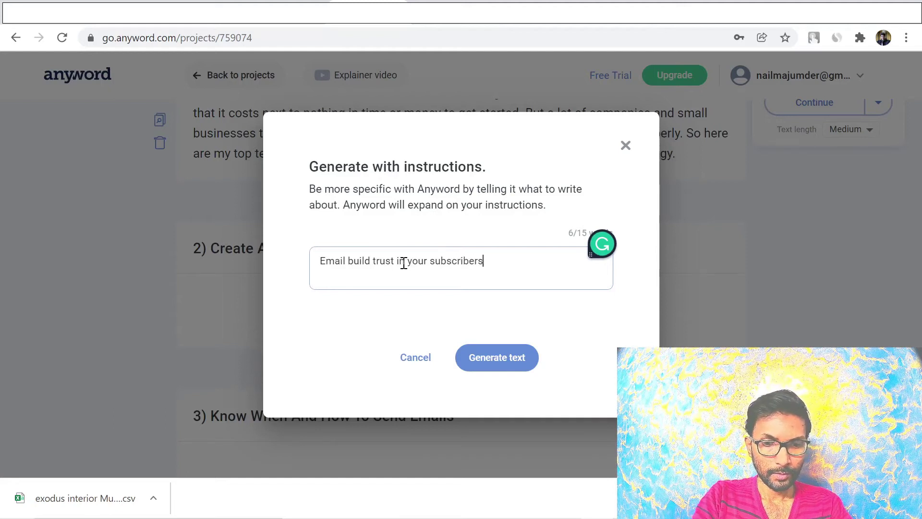
{"action": "type", "text": ". P"}
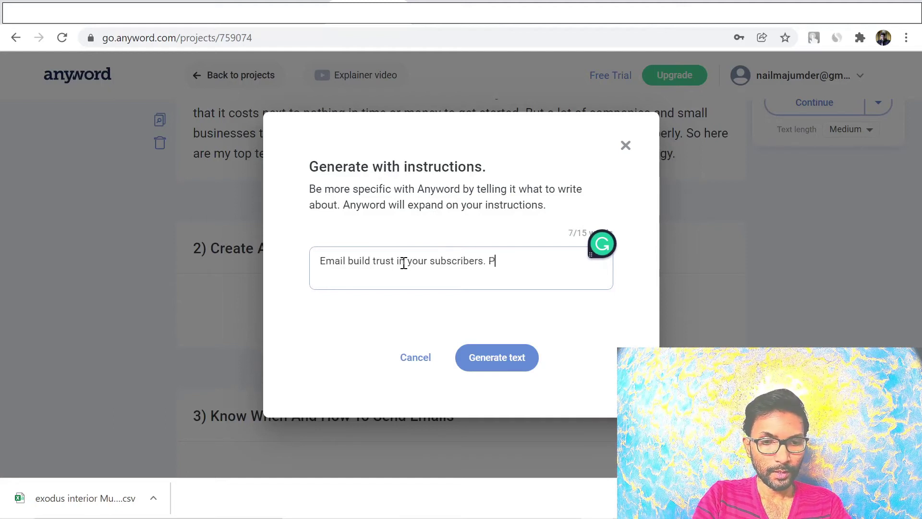
{"action": "type", "text": "rovide "}
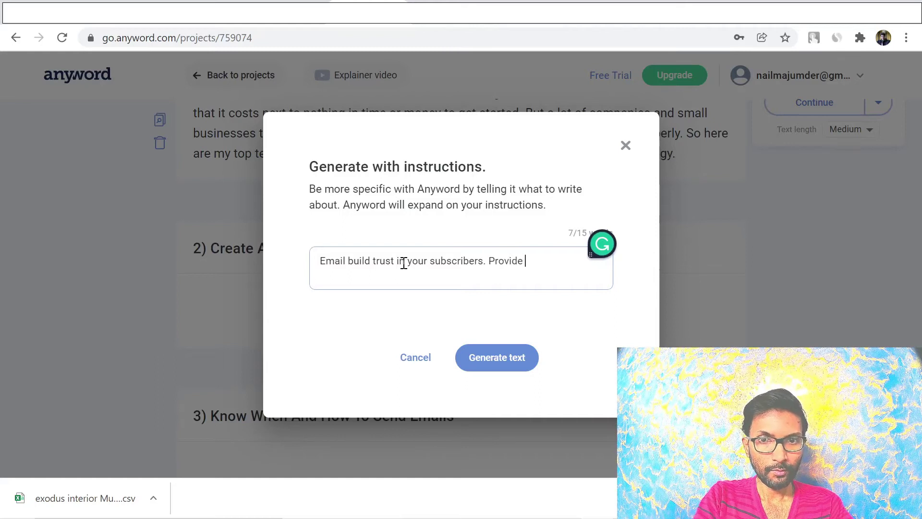
{"action": "type", "text": "value"}
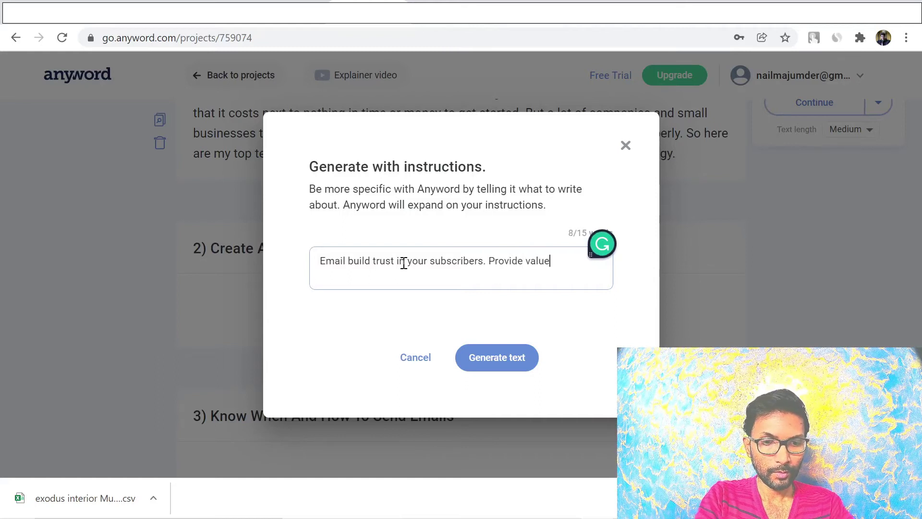
{"action": "type", "text": "s fir"}
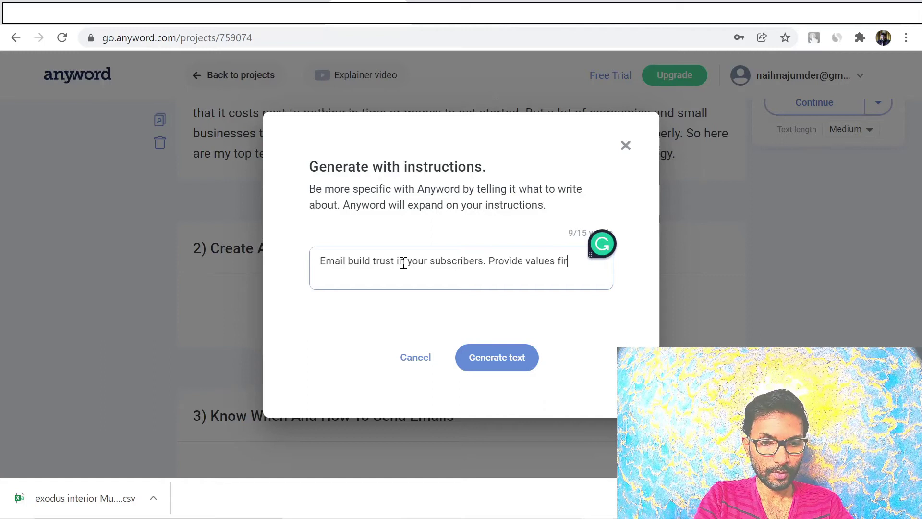
{"action": "type", "text": "st t"}
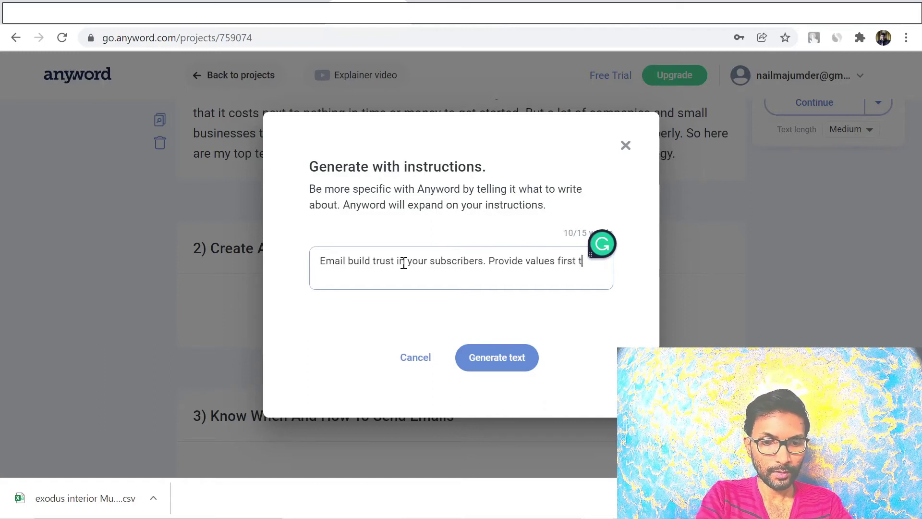
{"action": "type", "text": "hrough "}
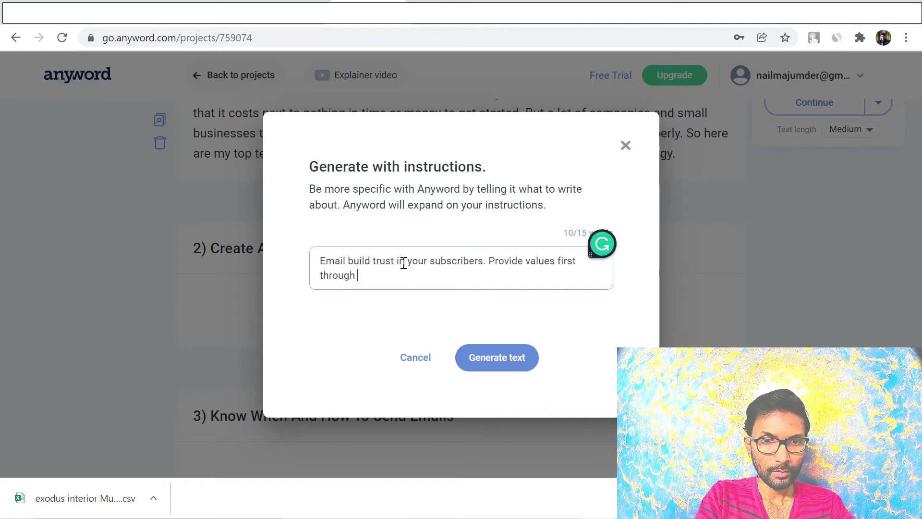
{"action": "type", "text": "your emails."}
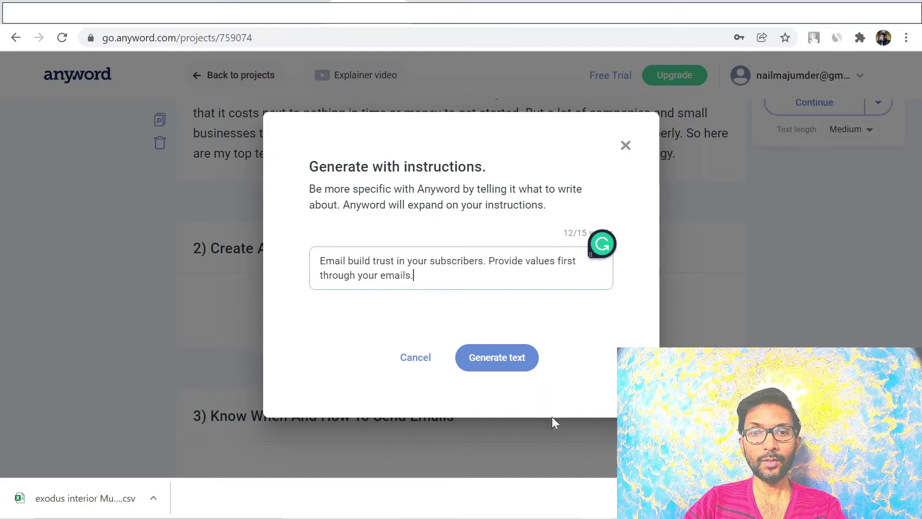
{"action": "left_click", "coordinate": [497, 358]}
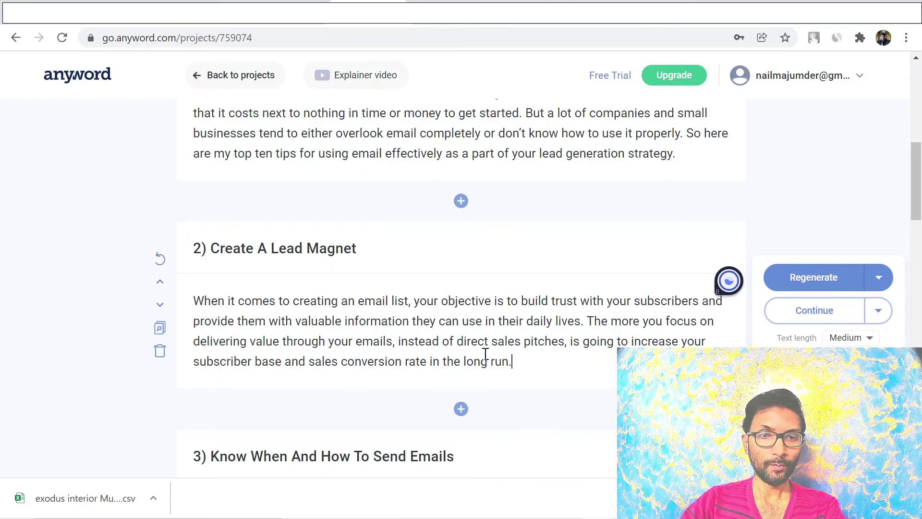
Generate a paragraph for section 3, Know When And How To Send Emails
{"action": "scroll", "coordinate": [604, 372], "scroll_direction": "down", "scroll_amount": 2}
{"action": "scroll", "coordinate": [604, 372], "scroll_direction": "down", "scroll_amount": 1}
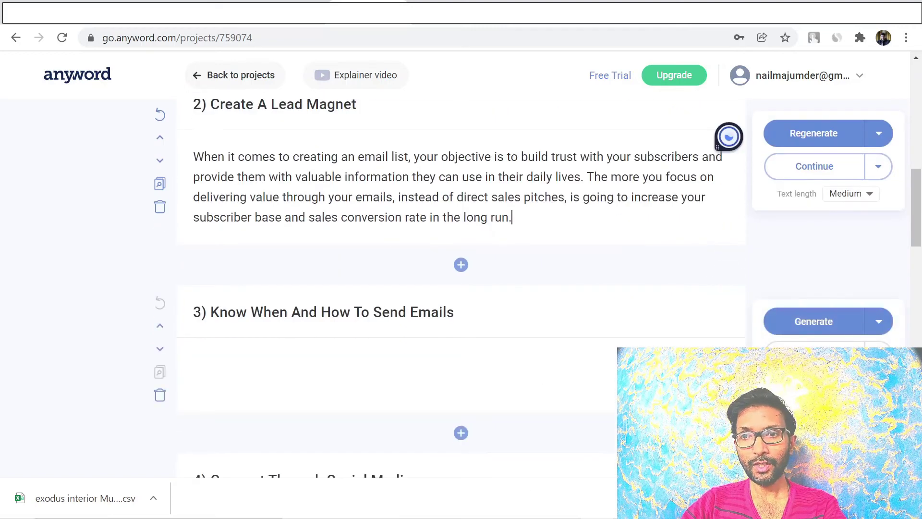
{"action": "left_click", "coordinate": [799, 321]}
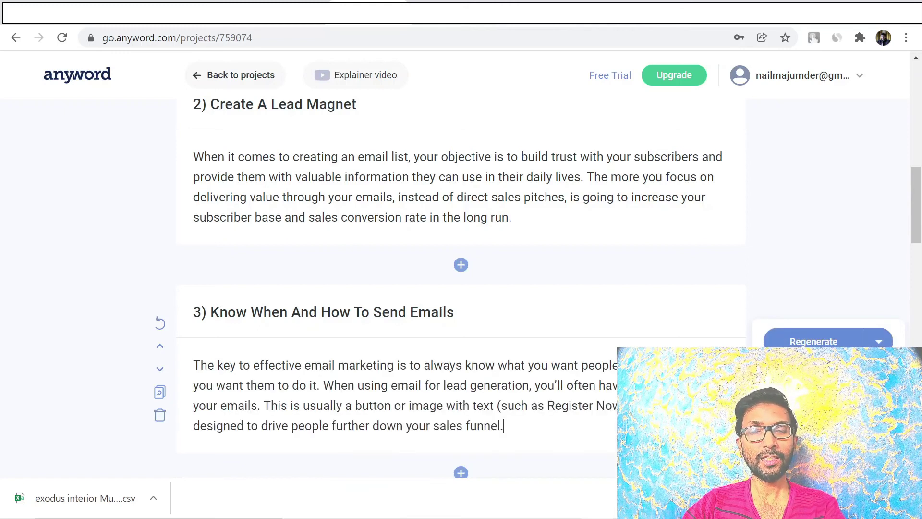
{"action": "scroll", "coordinate": [461, 259], "scroll_direction": "down", "scroll_amount": 20}
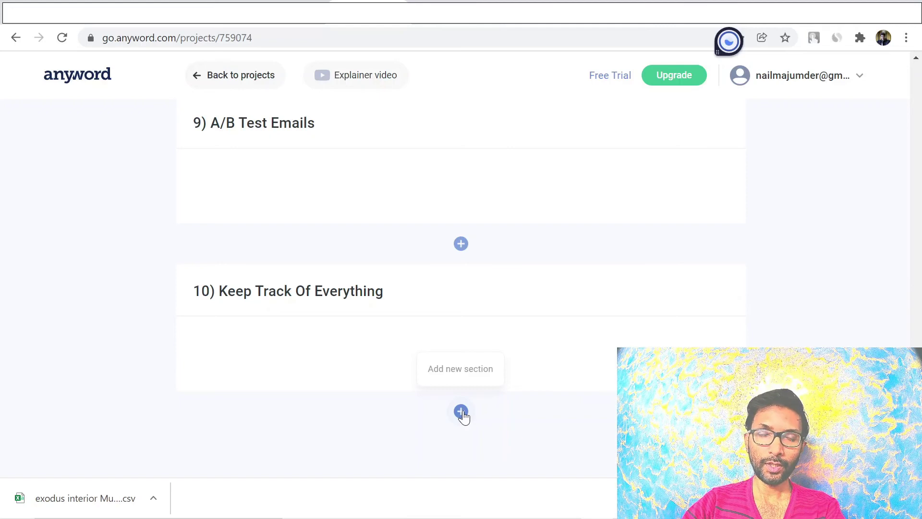
{"action": "scroll", "coordinate": [844, 309], "scroll_direction": "up", "scroll_amount": 20}
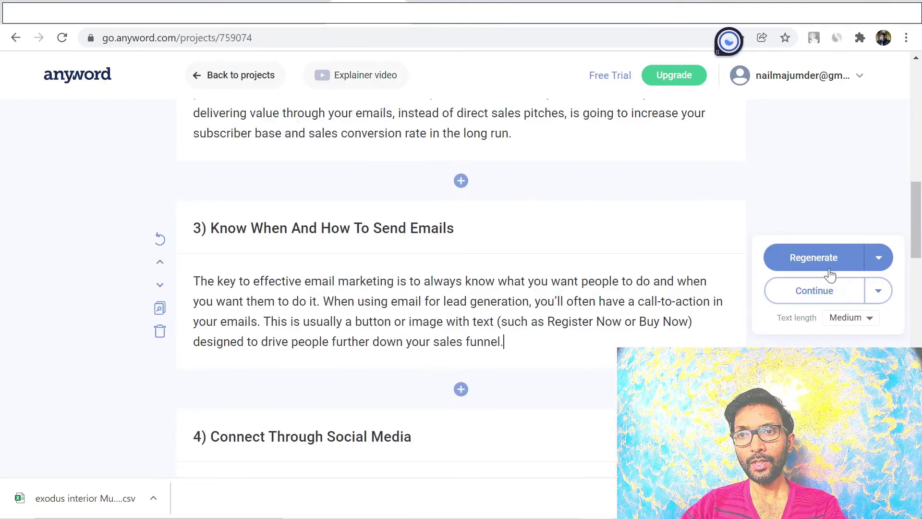
{"action": "scroll", "coordinate": [830, 275], "scroll_direction": "up", "scroll_amount": 2}
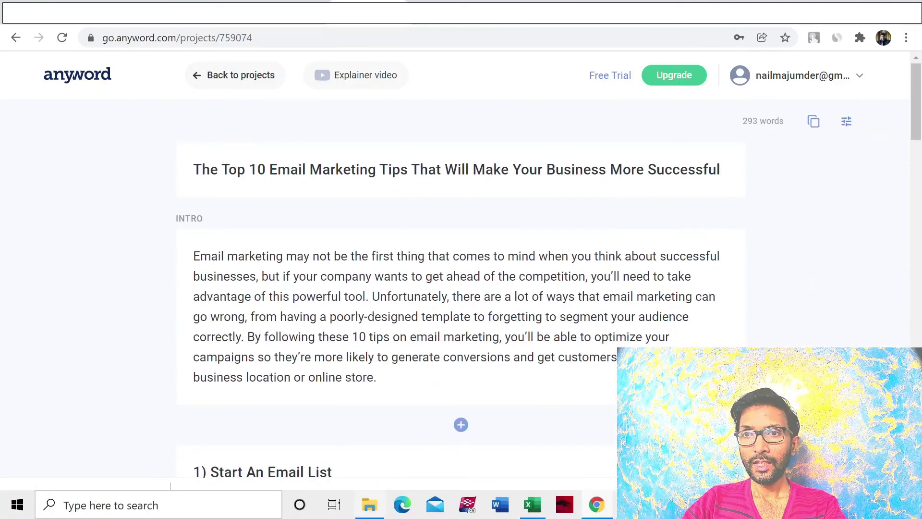
Copy the entire email marketing tips post to the clipboard
{"action": "left_click", "coordinate": [813, 123]}
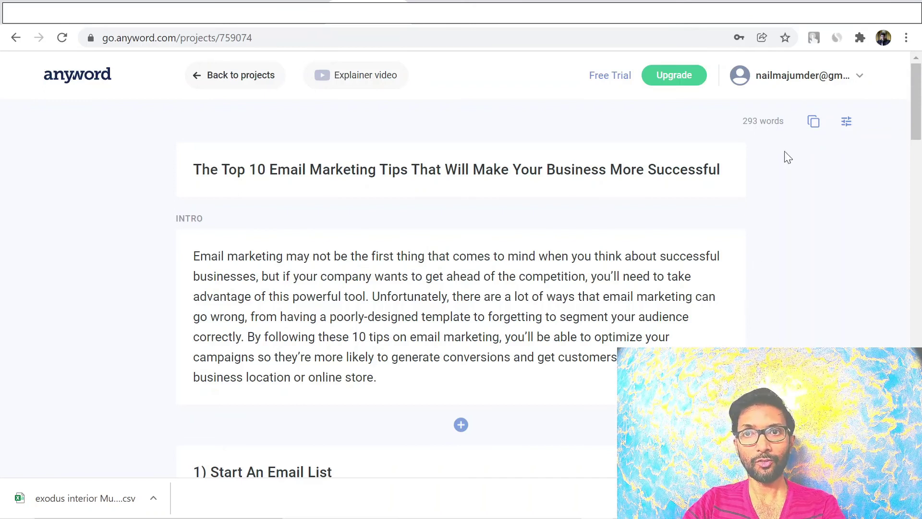
Switch to the High Quality Review bonus page tab
{"action": "key", "text": "ctrl+Tab"}
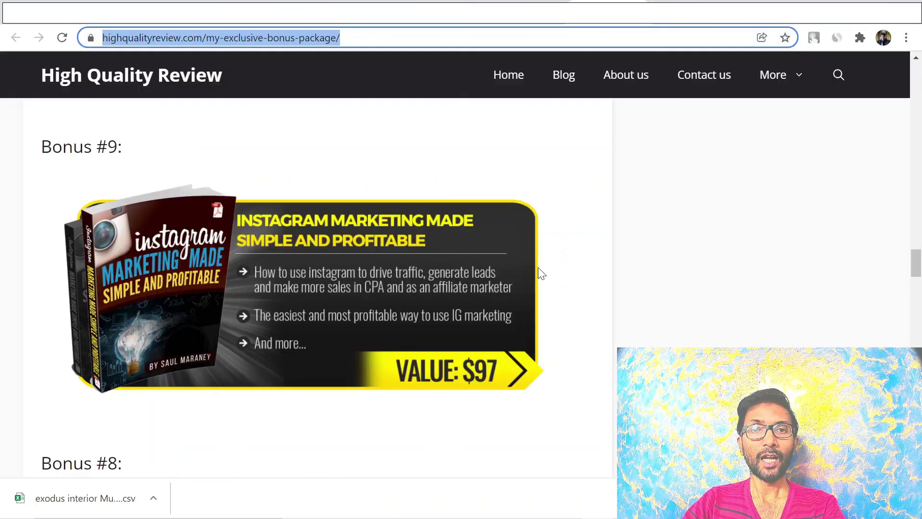
{"action": "scroll", "coordinate": [624, 288], "scroll_direction": "up", "scroll_amount": 5}
{"action": "left_click", "coordinate": [736, 294]}
{"action": "scroll", "coordinate": [736, 294], "scroll_direction": "up", "scroll_amount": 5}
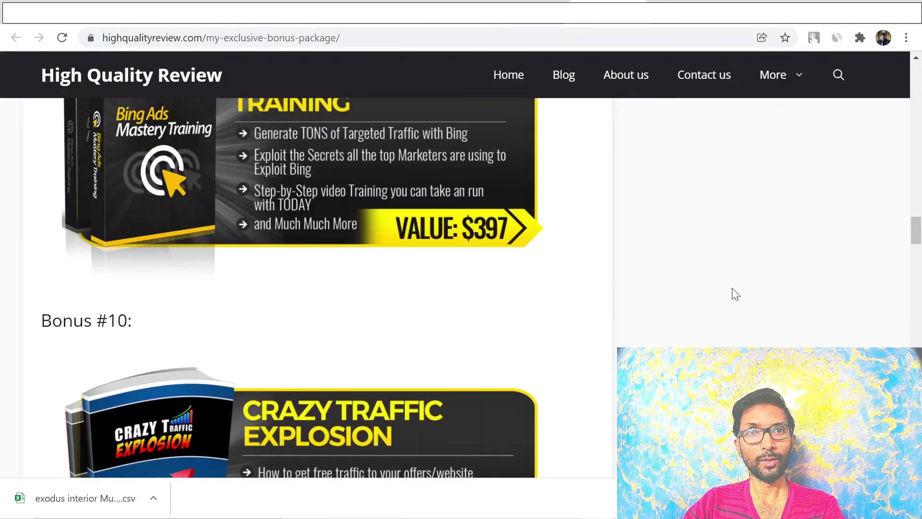
{"action": "scroll", "coordinate": [735, 294], "scroll_direction": "down", "scroll_amount": 17}
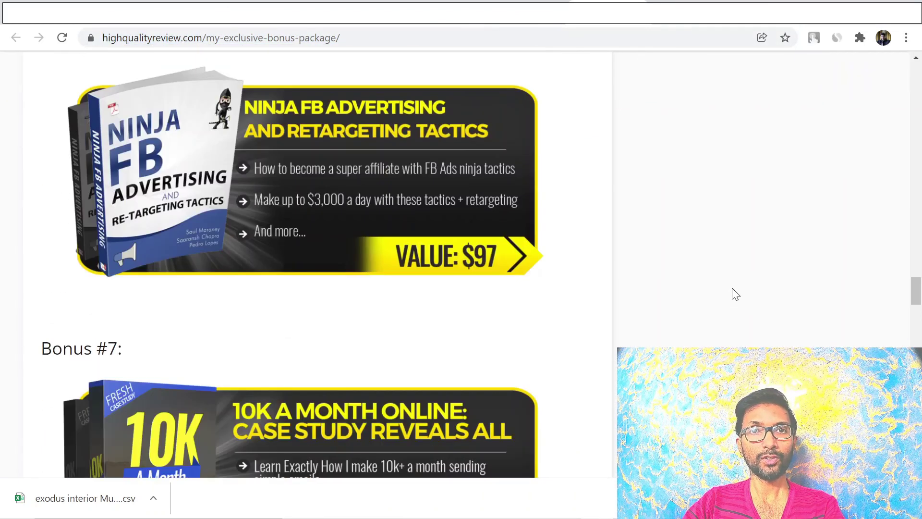
{"action": "scroll", "coordinate": [735, 294], "scroll_direction": "down", "scroll_amount": 5}
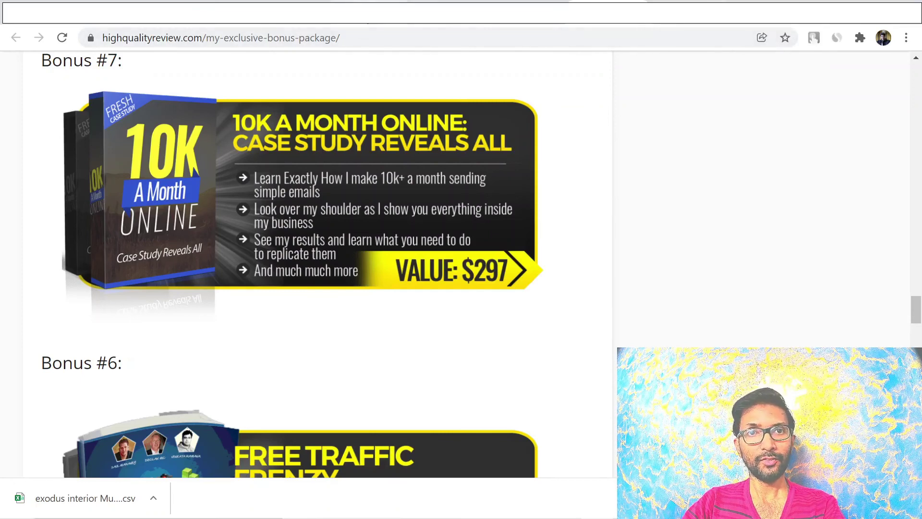
{"action": "left_click", "coordinate": [362, 19]}
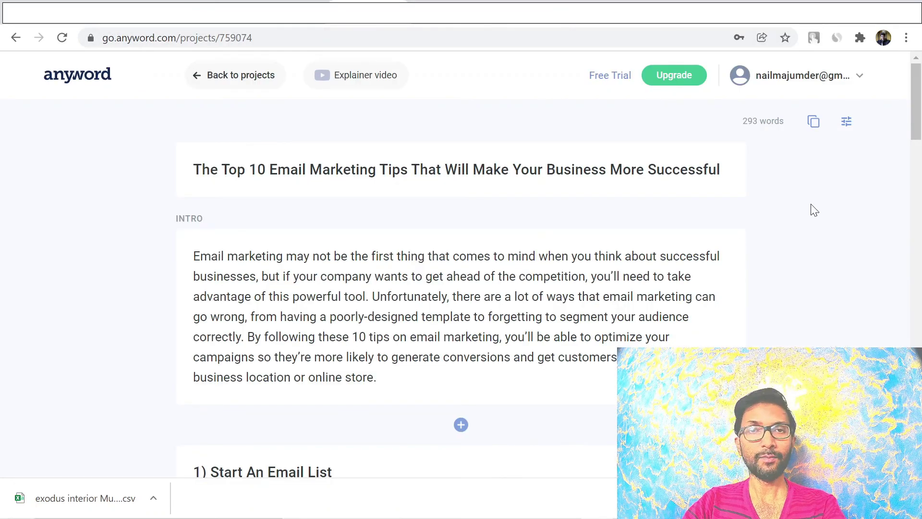